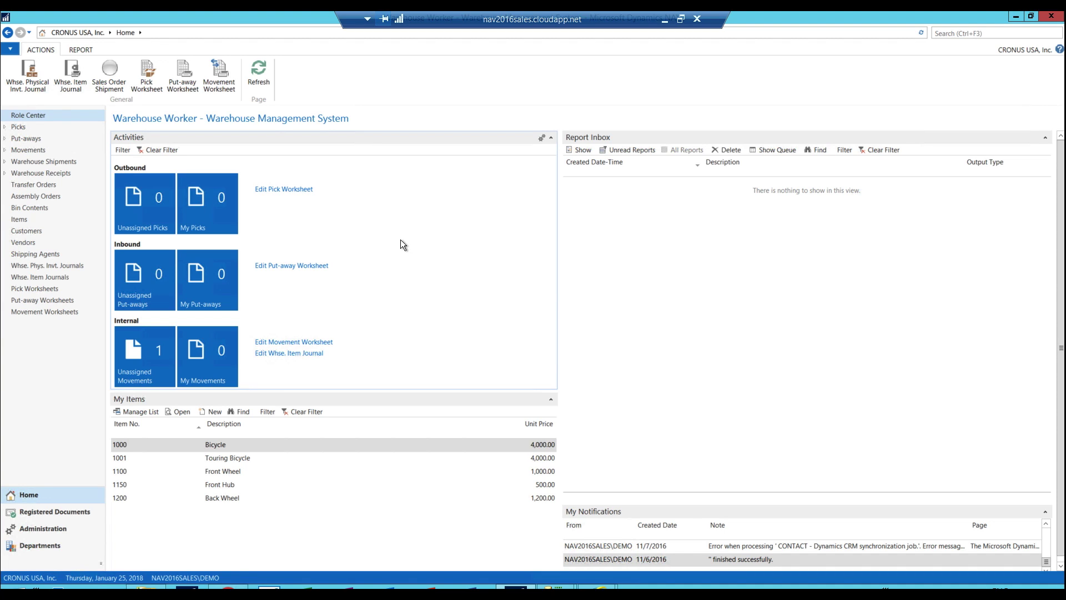
# Search for 'locations', open the Location List, and open the BLUE - Blue Warehouse card.
pyautogui.click(944, 33)
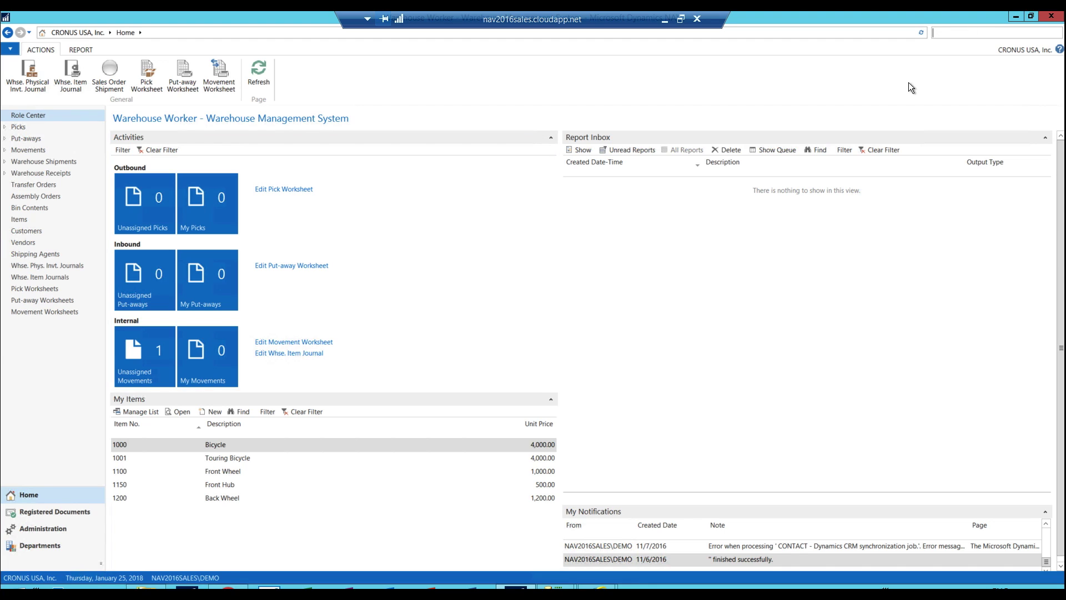
pyautogui.write('loction')
pyautogui.press('Left')
pyautogui.press('Left')
pyautogui.press('Left')
pyautogui.press('Left')
pyautogui.write('a')
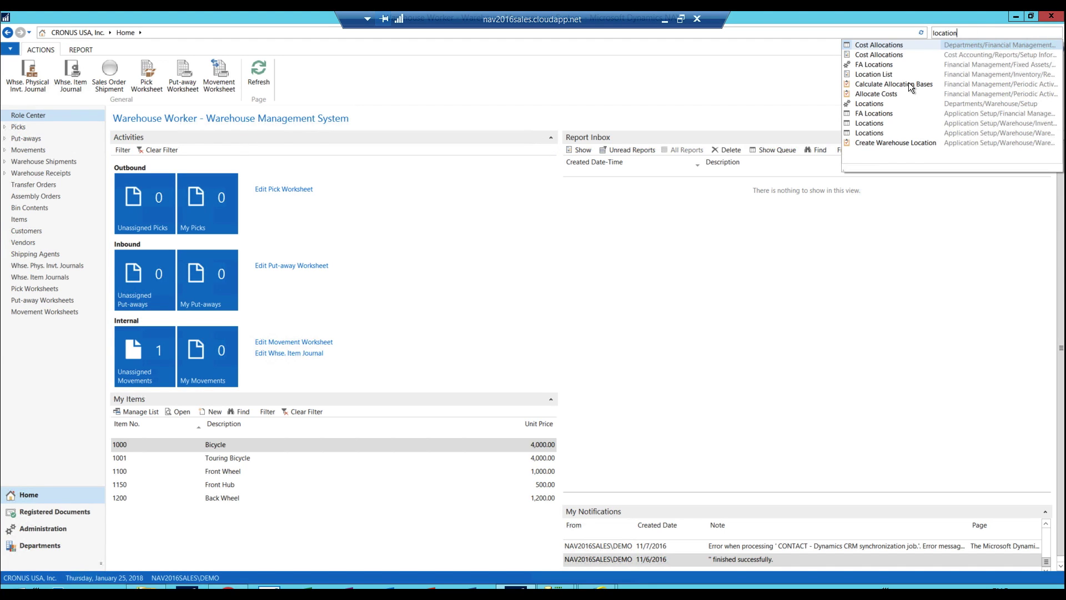
pyautogui.press('End')
pyautogui.write('s')
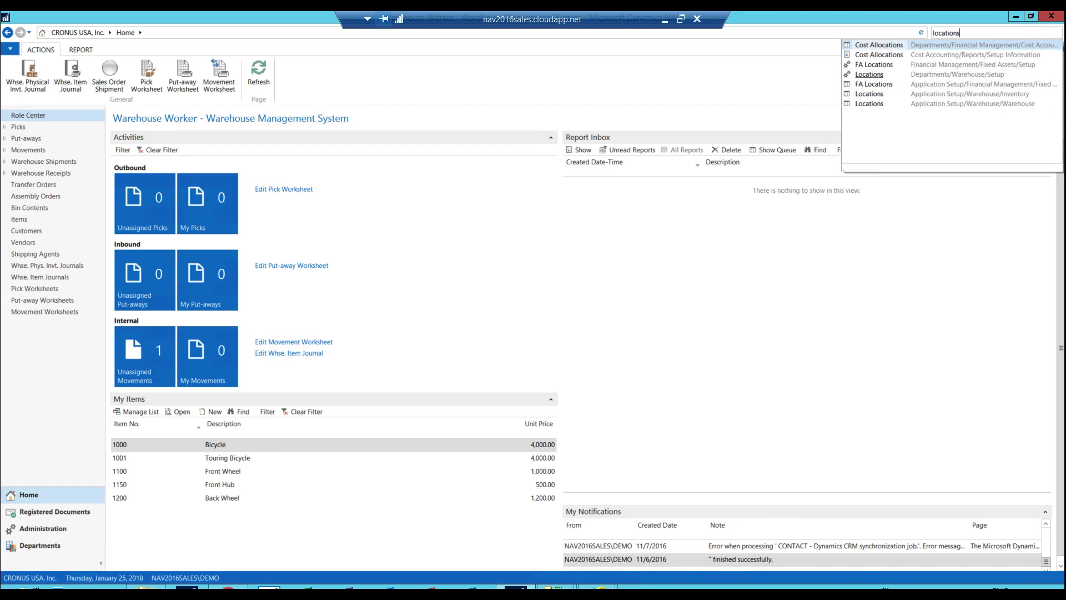
pyautogui.click(873, 73)
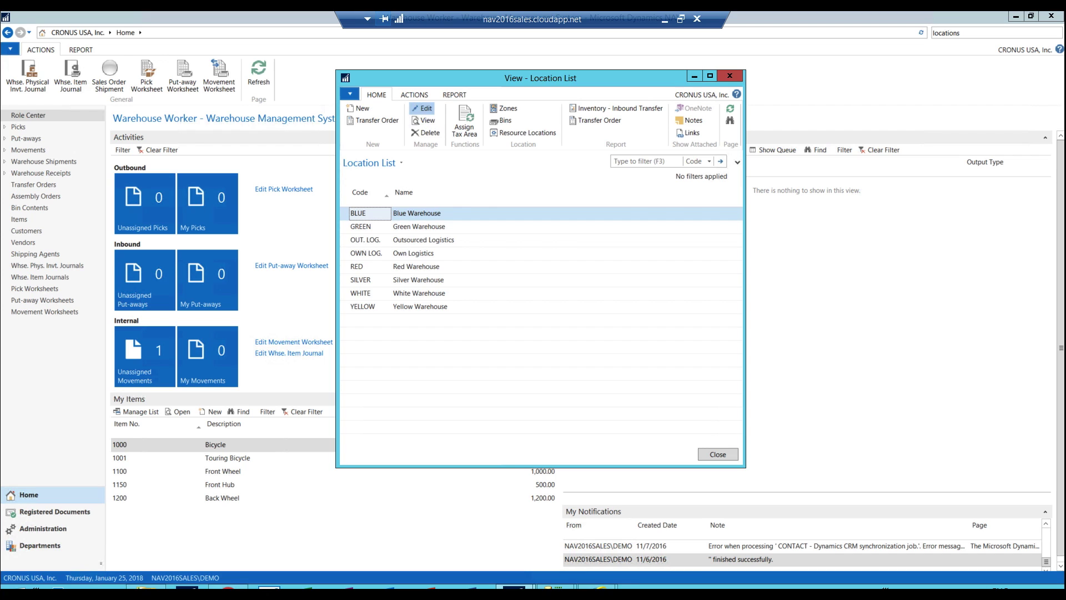
pyautogui.click(423, 108)
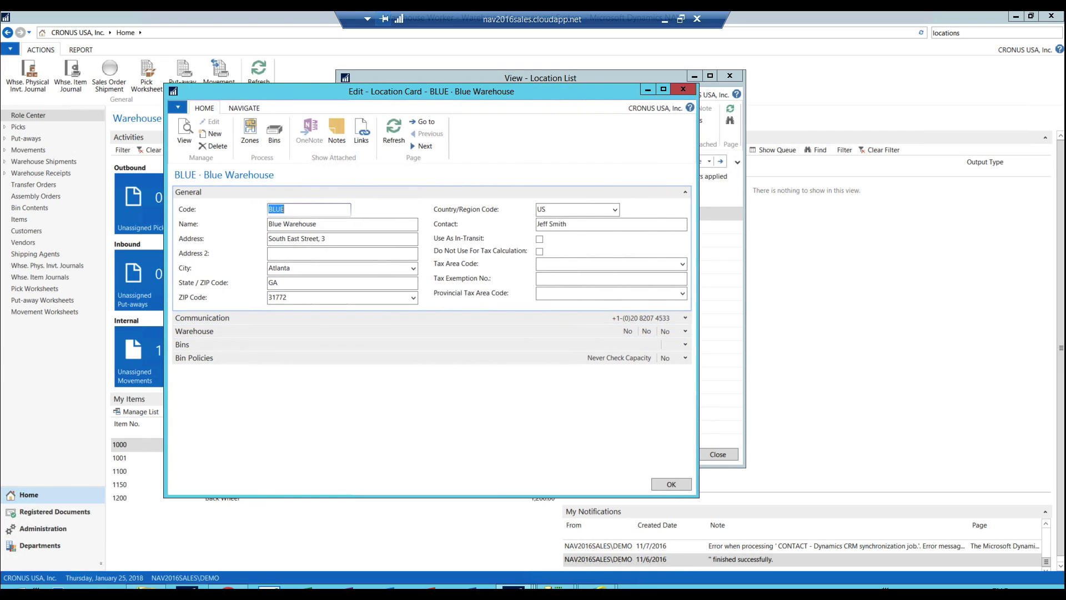
pyautogui.click(685, 344)
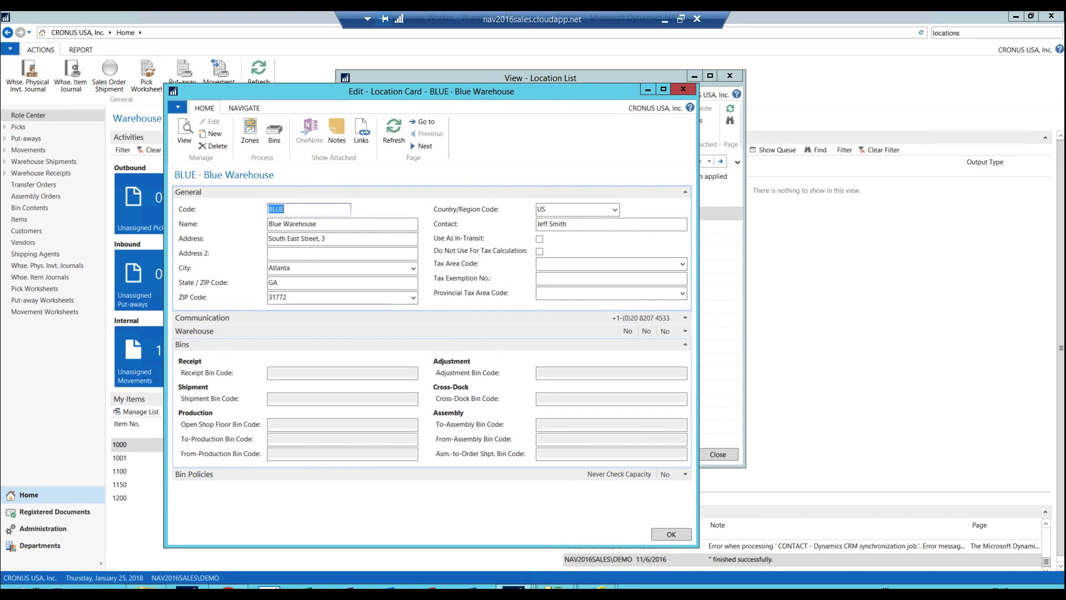
pyautogui.click(685, 474)
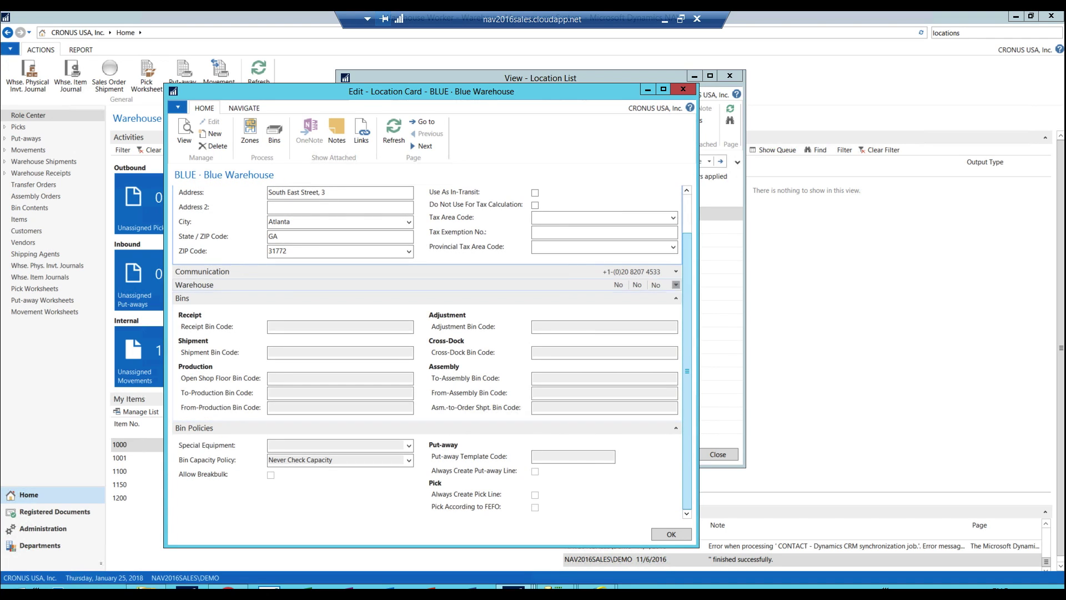
pyautogui.click(676, 284)
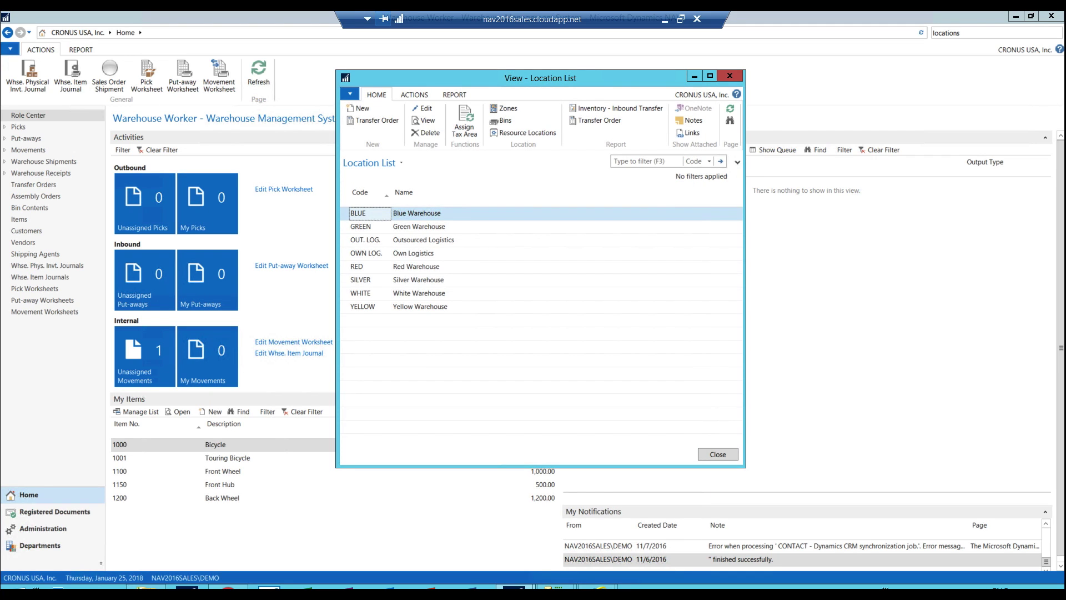
pyautogui.click(419, 293)
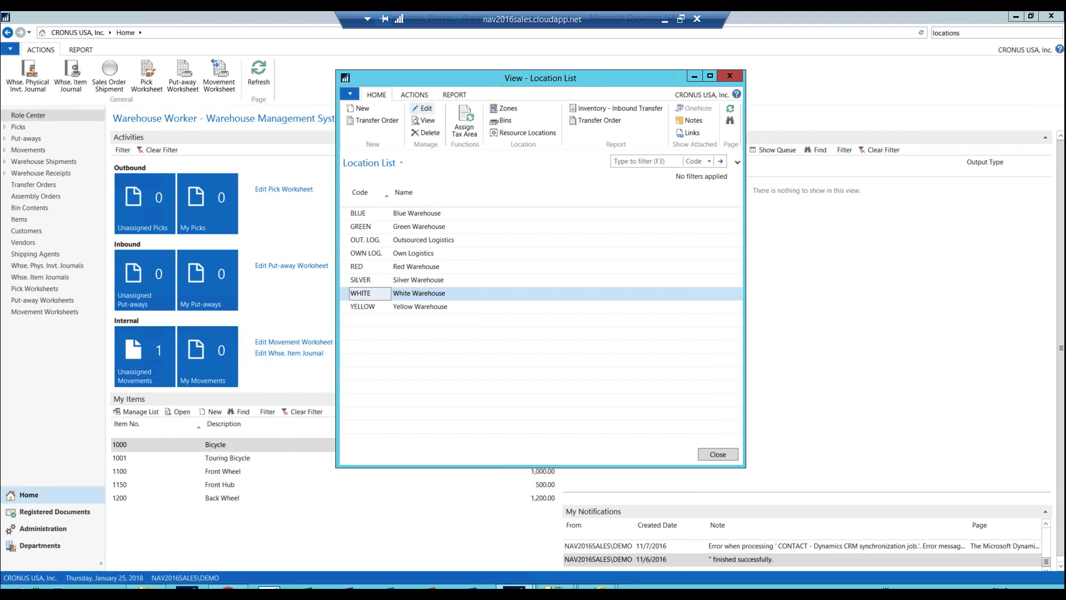
pyautogui.click(423, 108)
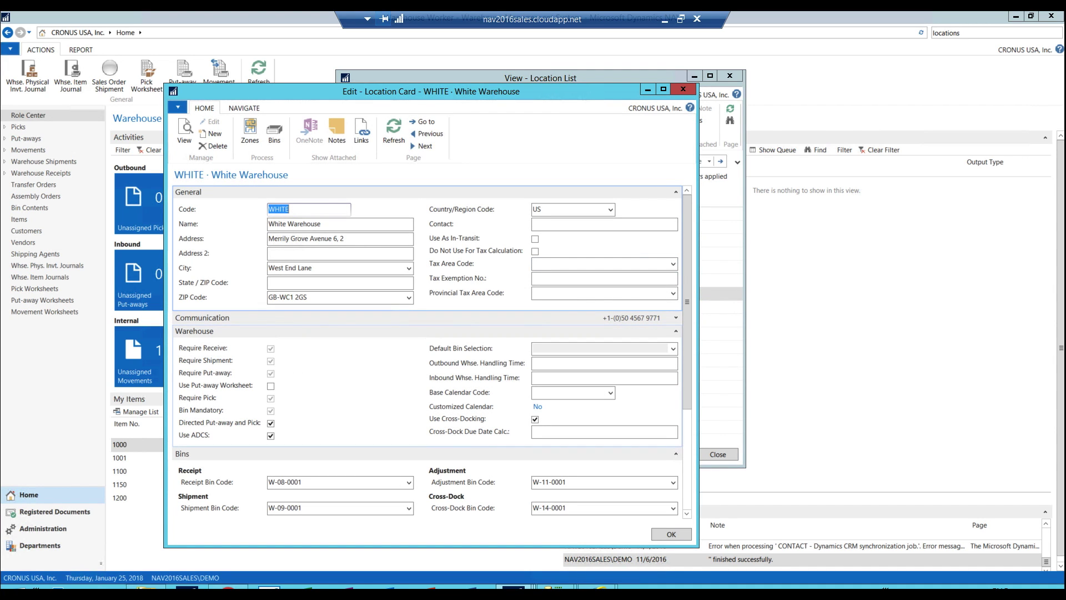
pyautogui.scroll(-3, 428, 352)
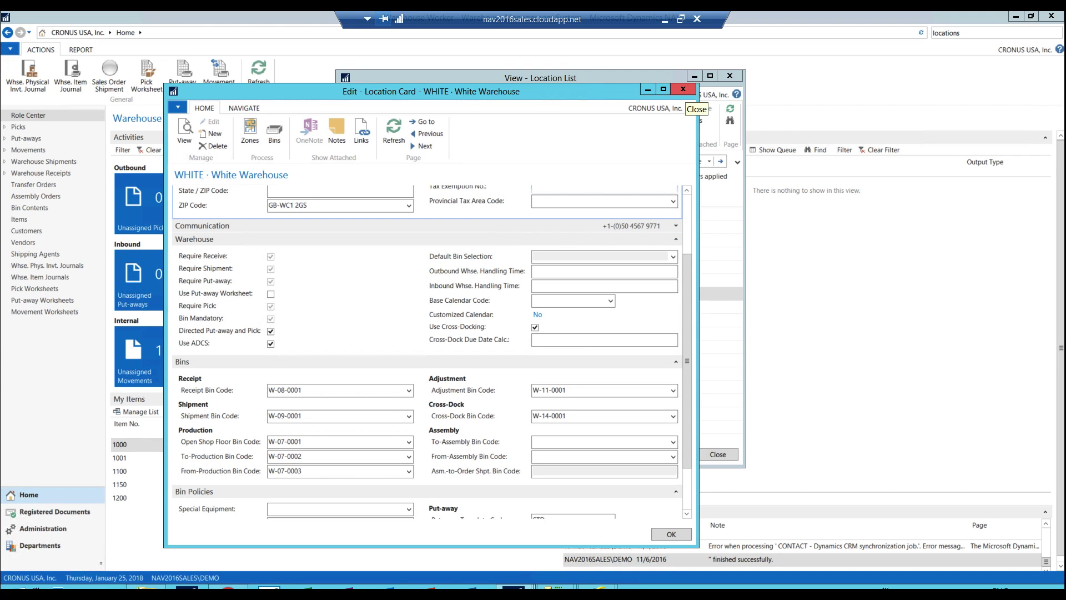
pyautogui.press('Escape')
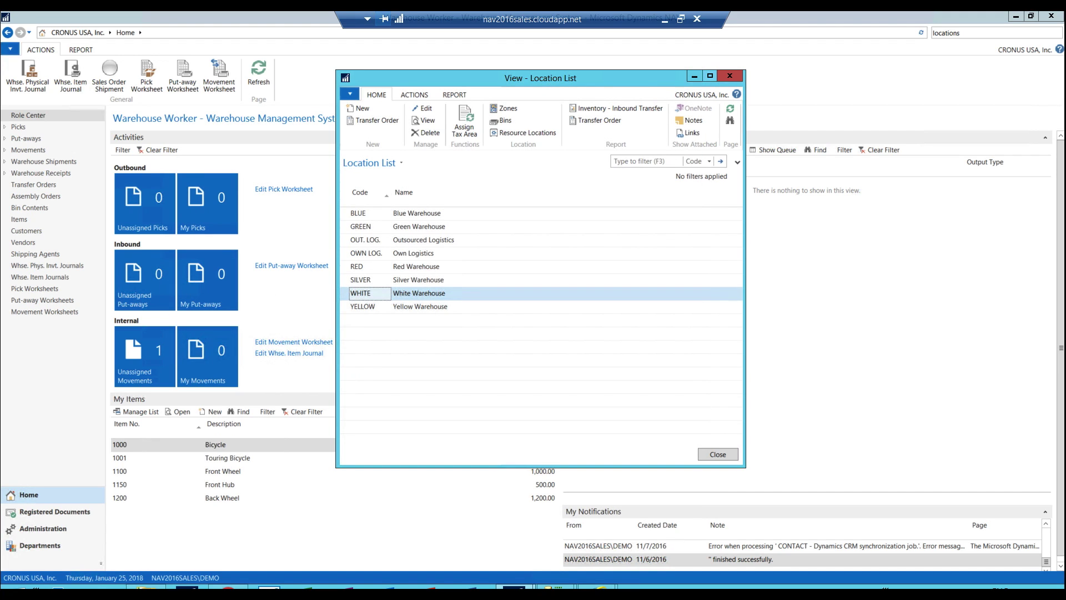
# Start a new purchase order with London Postmaster as the vendor.
pyautogui.press('Escape')
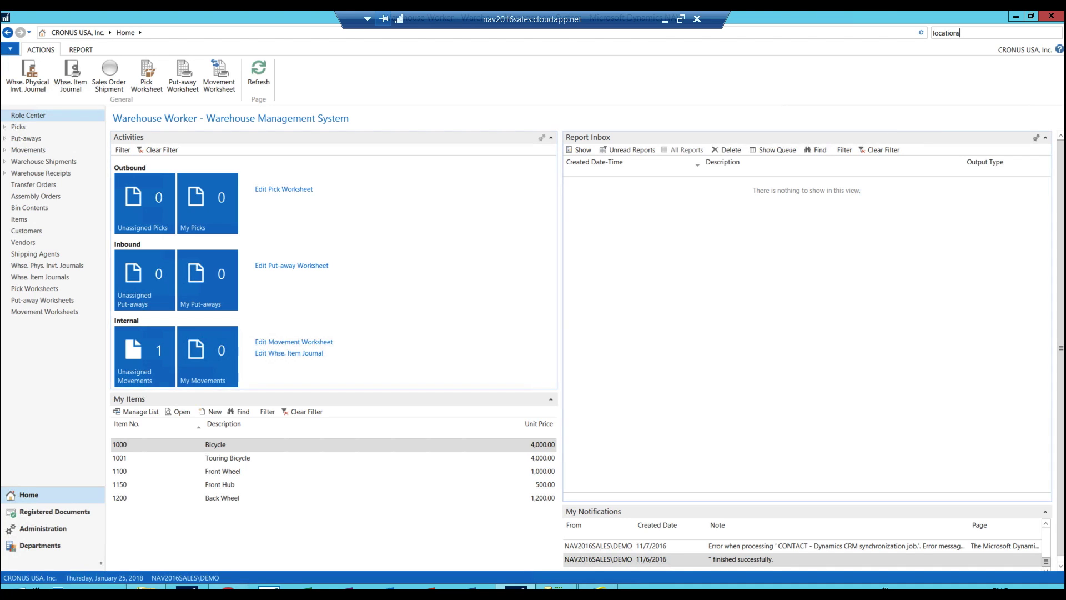
pyautogui.hotkey('ctrl', 'F3')
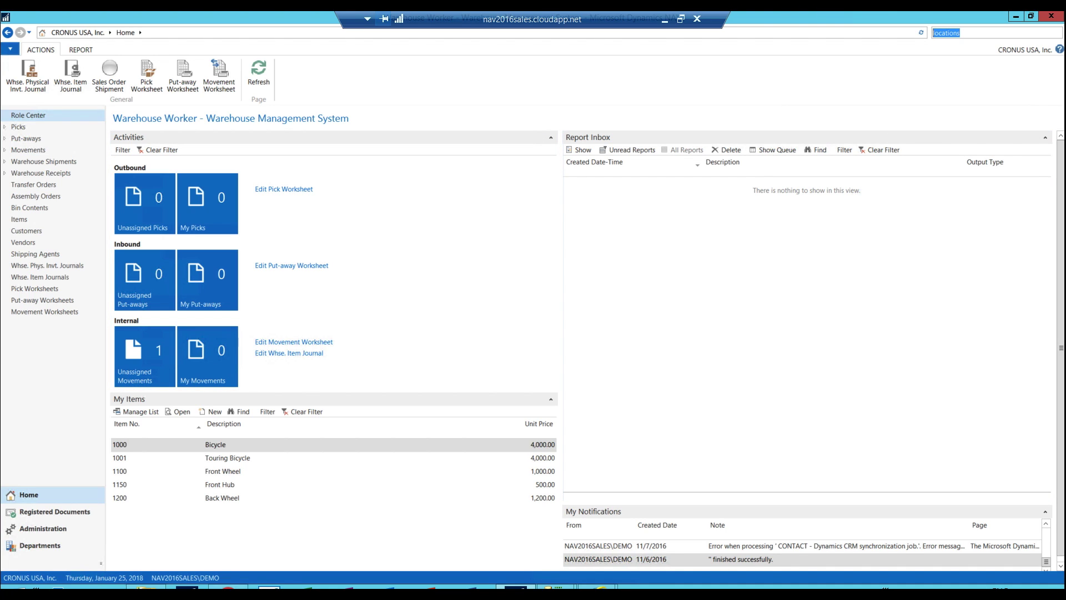
pyautogui.write('purchase order')
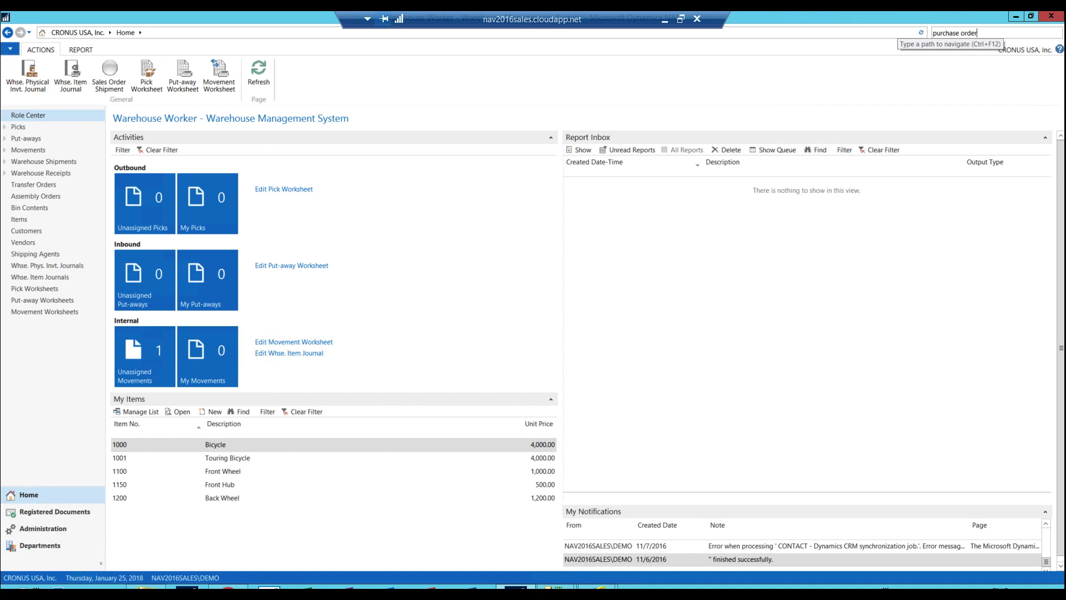
pyautogui.press('Return')
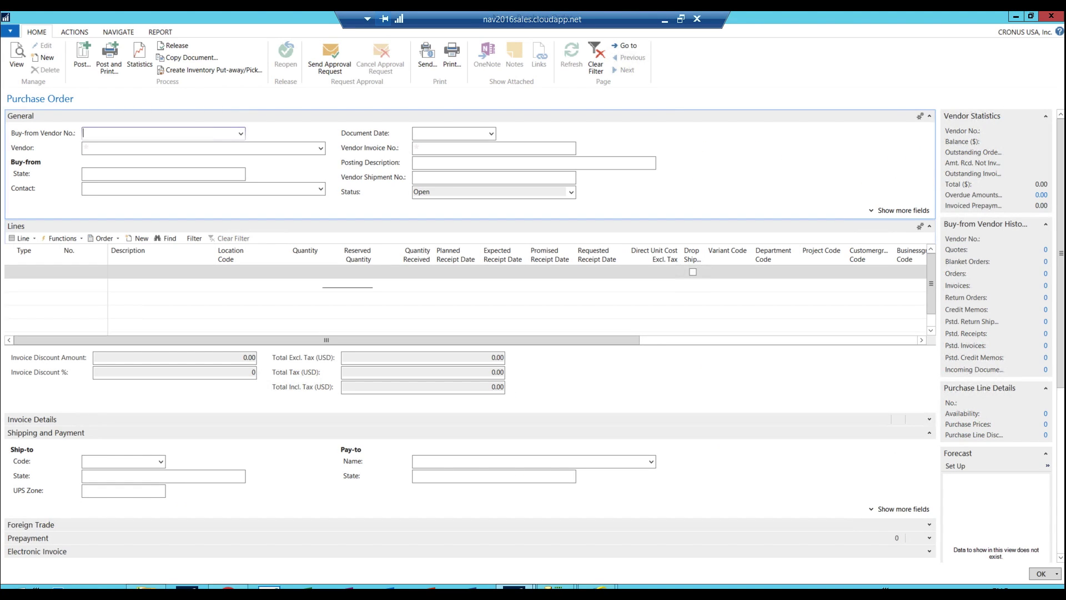
pyautogui.write('lond')
pyautogui.click(151, 168)
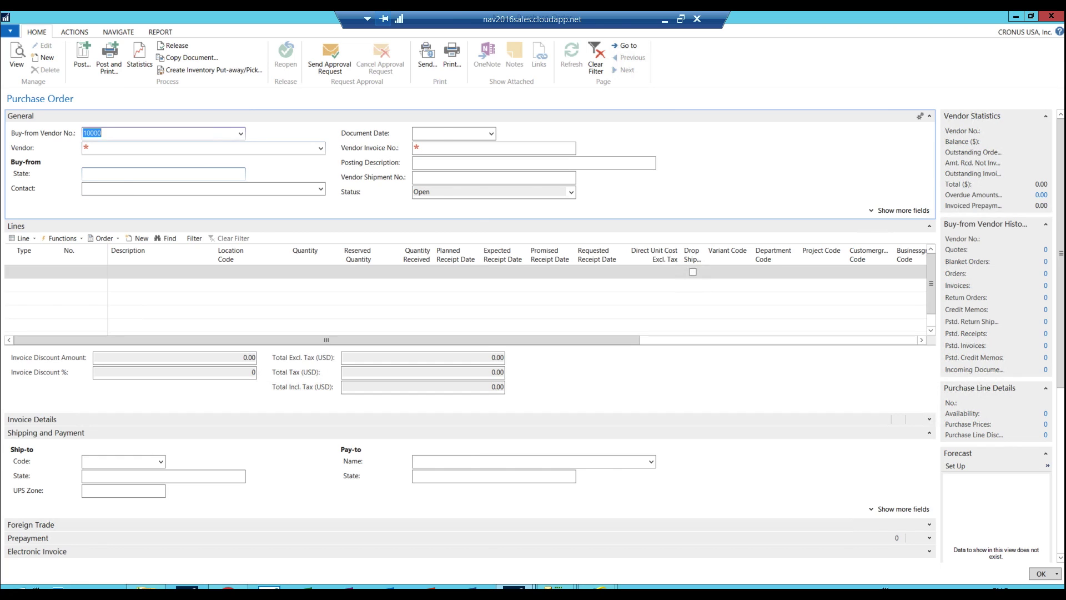
# Add an item line for 0001, 2017 Coffee Mug Standard, location WHITE, quantity 200.
pyautogui.click(33, 271)
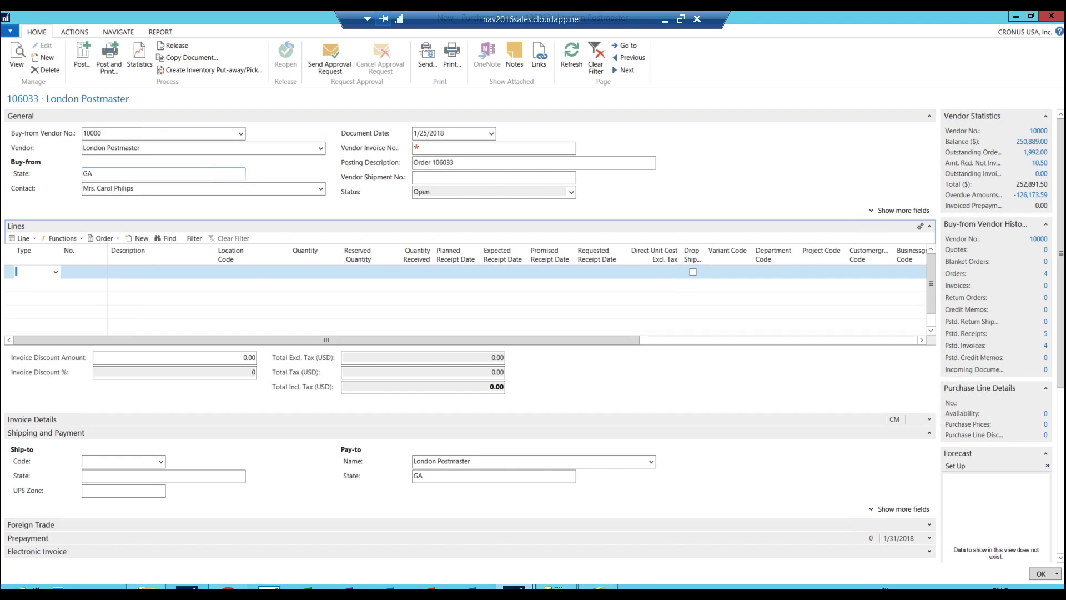
pyautogui.write('it')
pyautogui.press('Tab')
pyautogui.write('2')
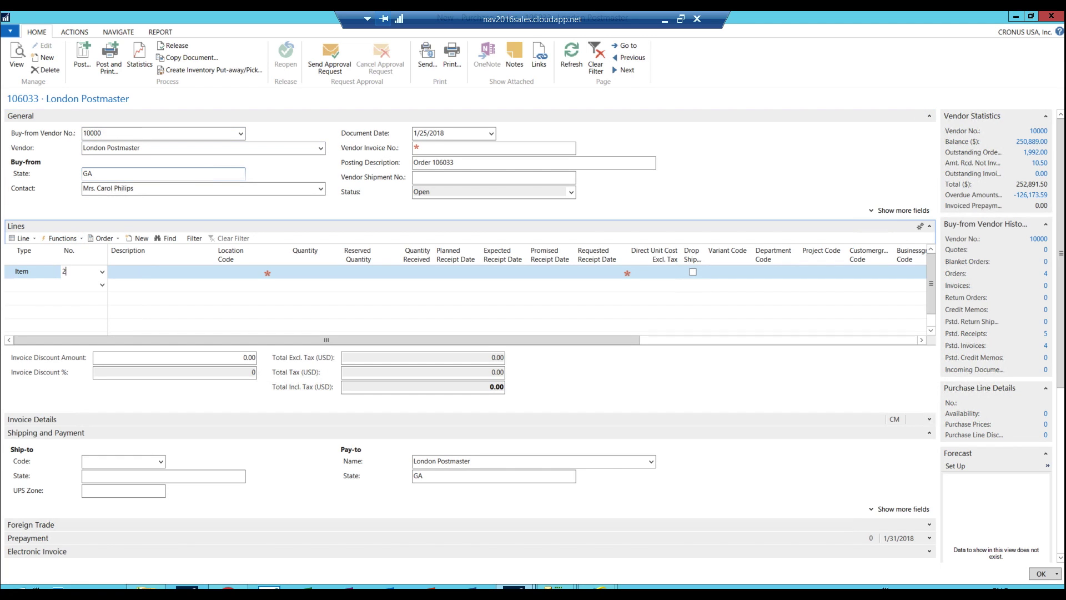
pyautogui.write('017')
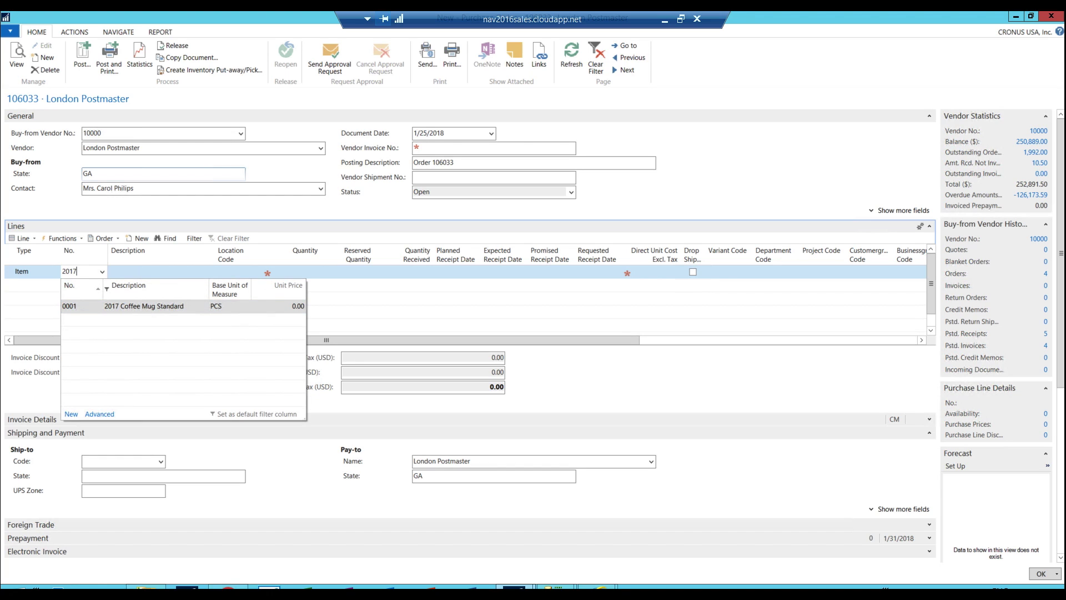
pyautogui.click(150, 271)
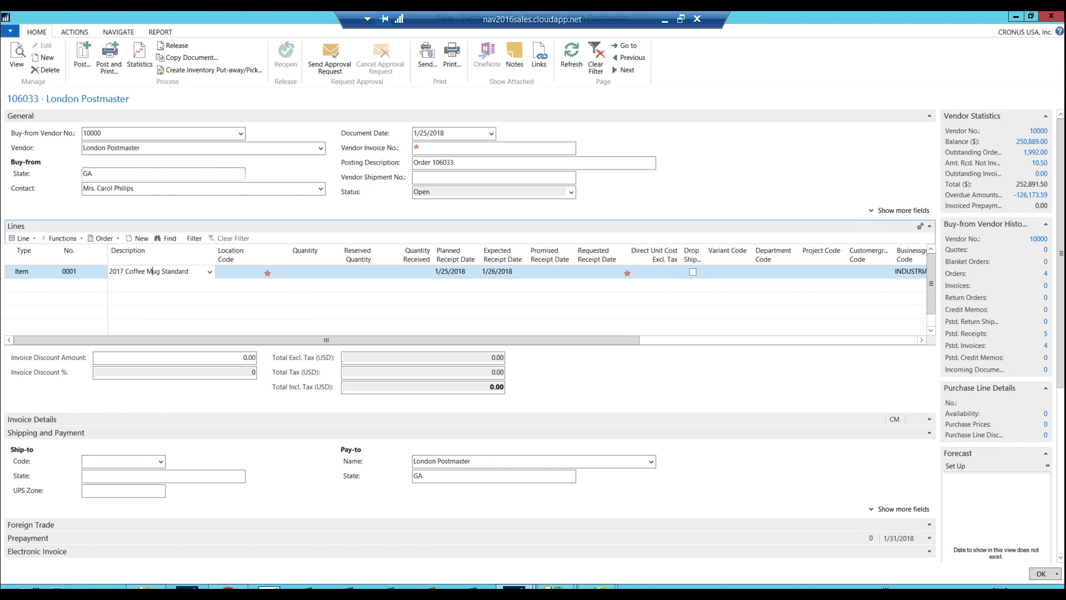
pyautogui.press('Tab')
pyautogui.write('WHITE')
pyautogui.press('Tab')
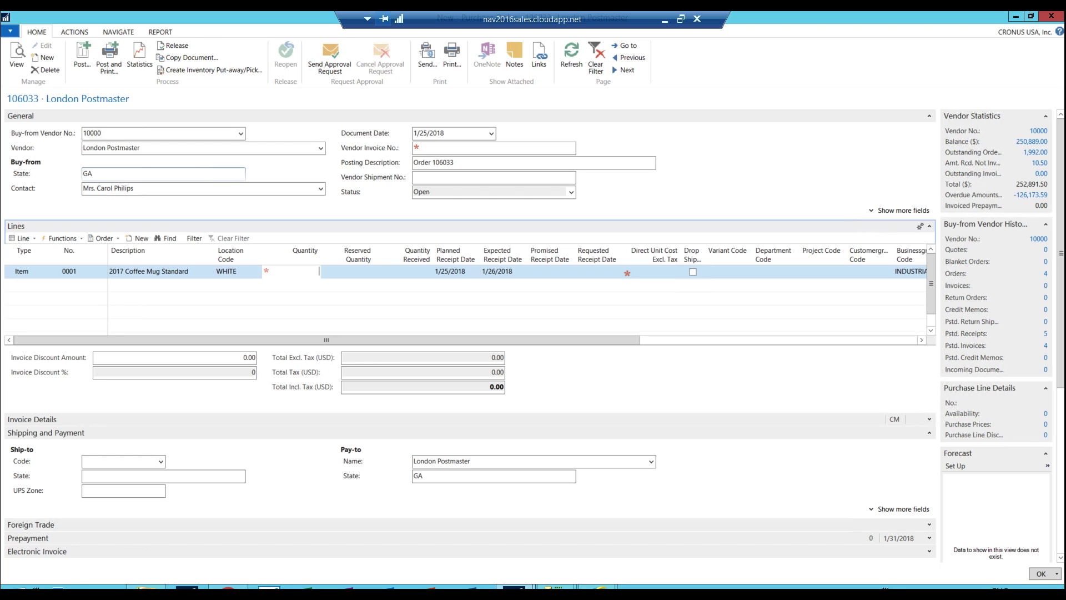
pyautogui.write('200')
pyautogui.press('Tab')
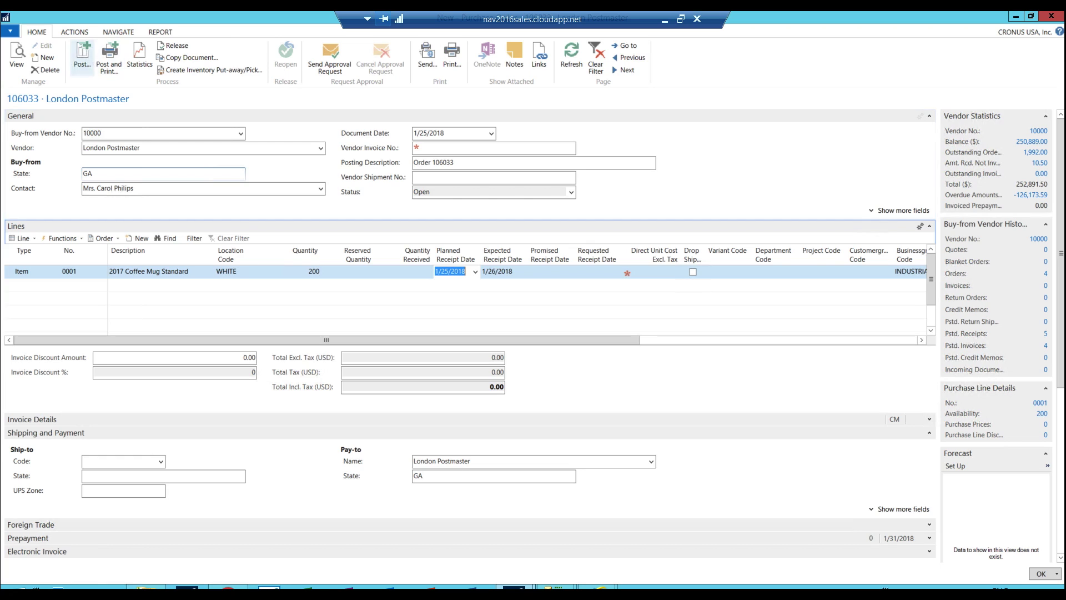
pyautogui.click(74, 31)
# Release purchase order 106033, then create its warehouse receipt.
pyautogui.click(17, 54)
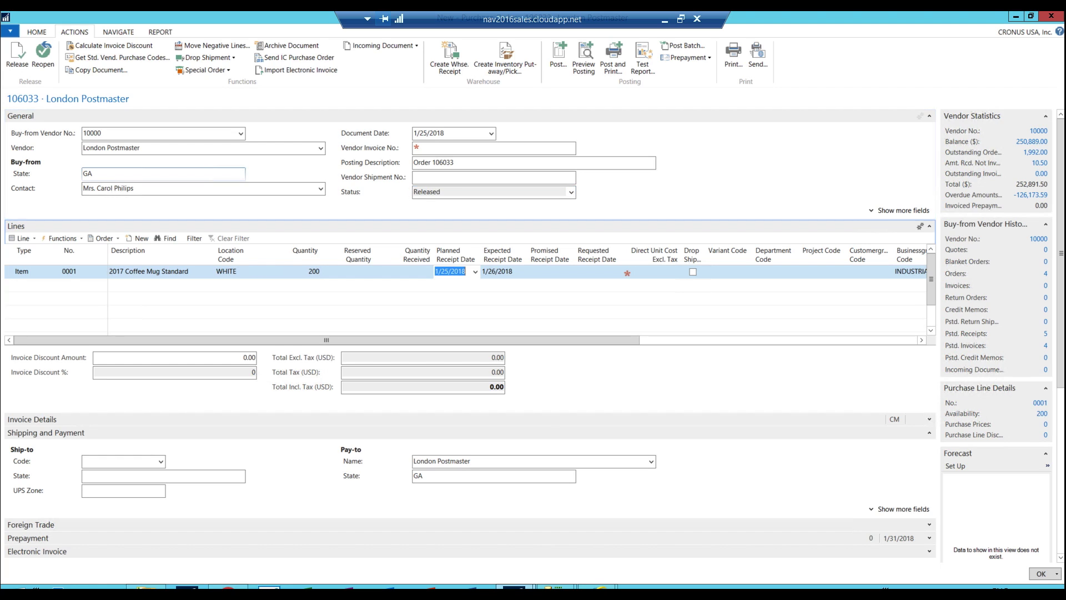
pyautogui.hscroll(5, 500, 339)
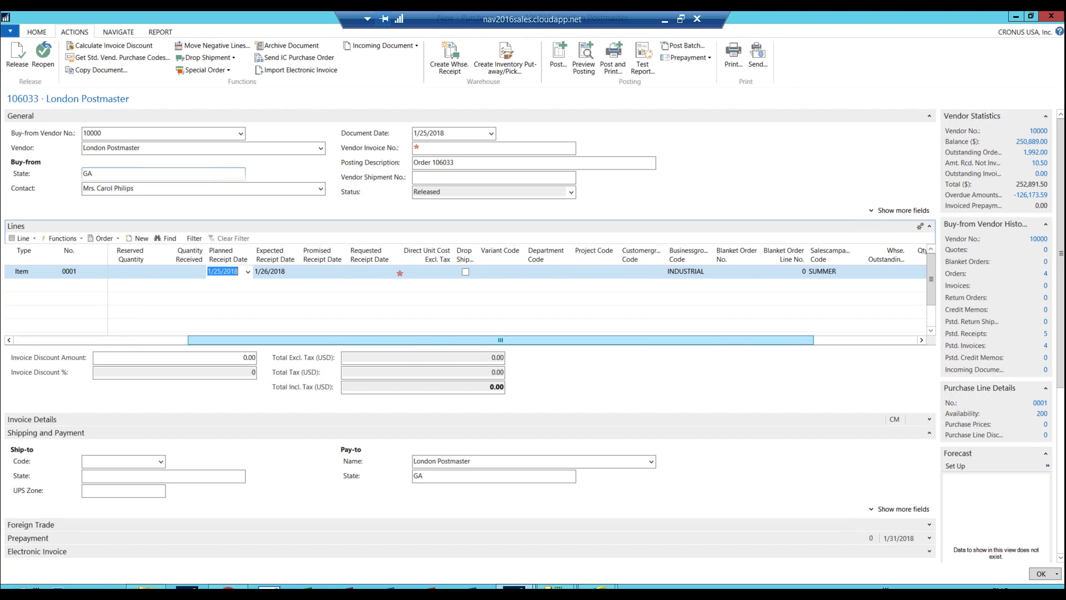
pyautogui.hscroll(-5, 466, 300)
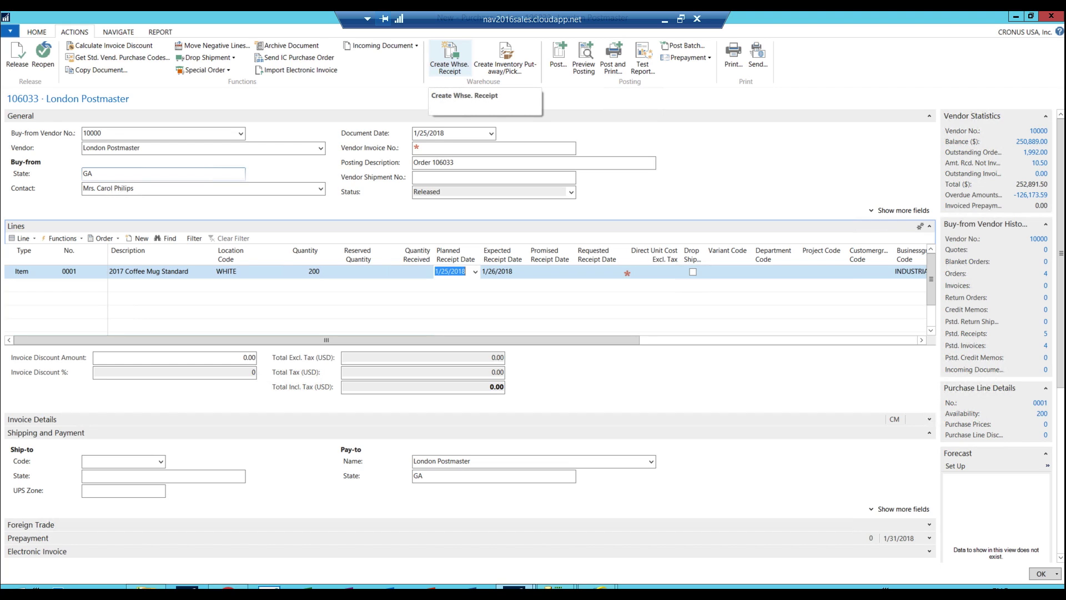
pyautogui.click(450, 58)
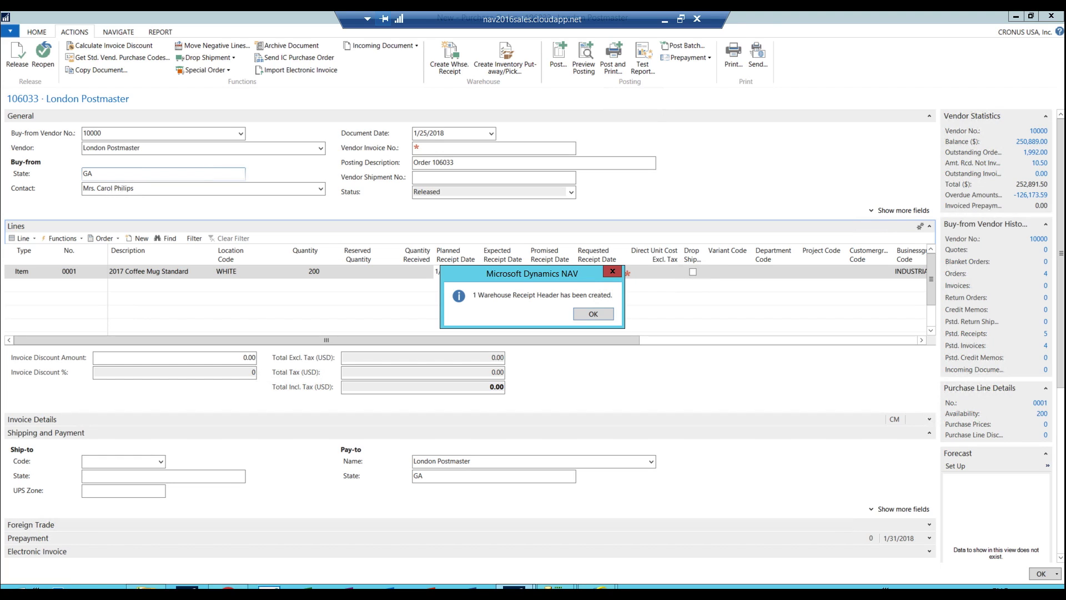
# Review receipt RE000006 showing 200 of item 0001 into bin W-08-0001, then close it.
pyautogui.press('Return')
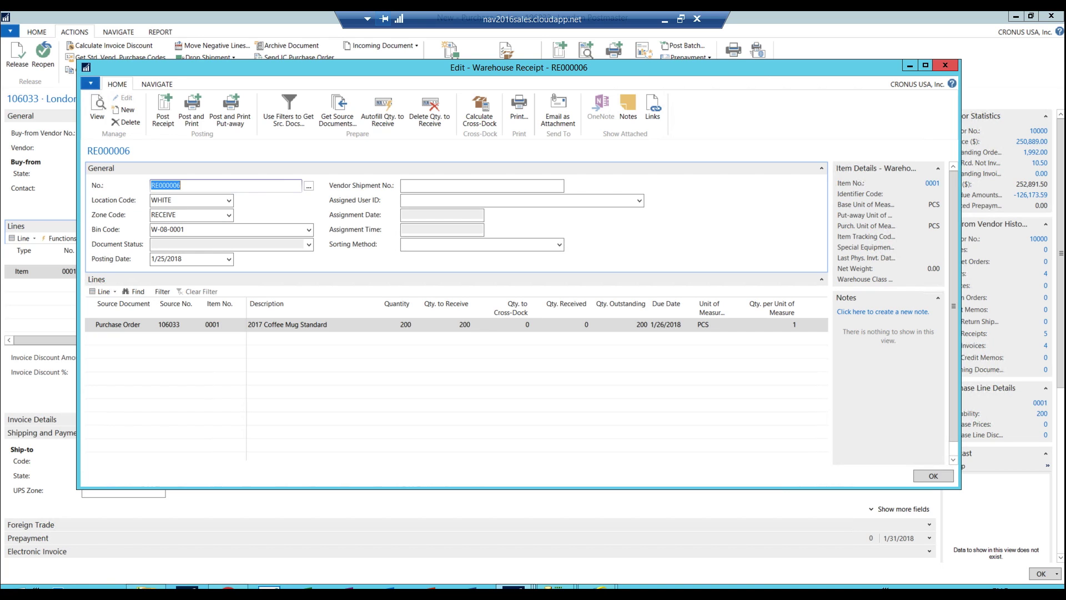
pyautogui.click(945, 64)
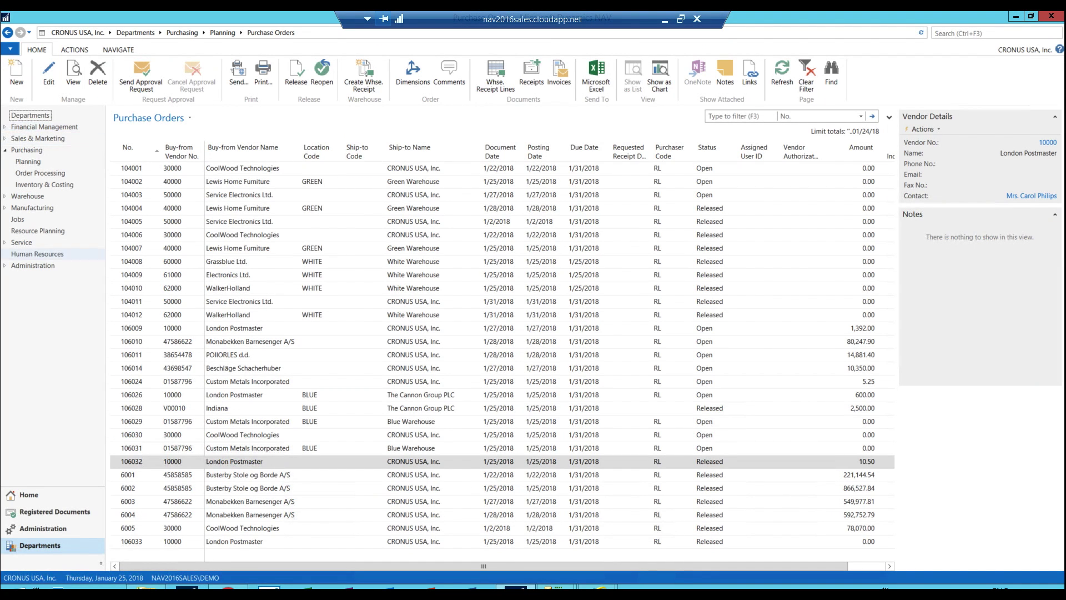
# Confirm in Warehouse Employees that the employee is assigned to WHITE, then open Warehouse Receipts.
pyautogui.click(29, 494)
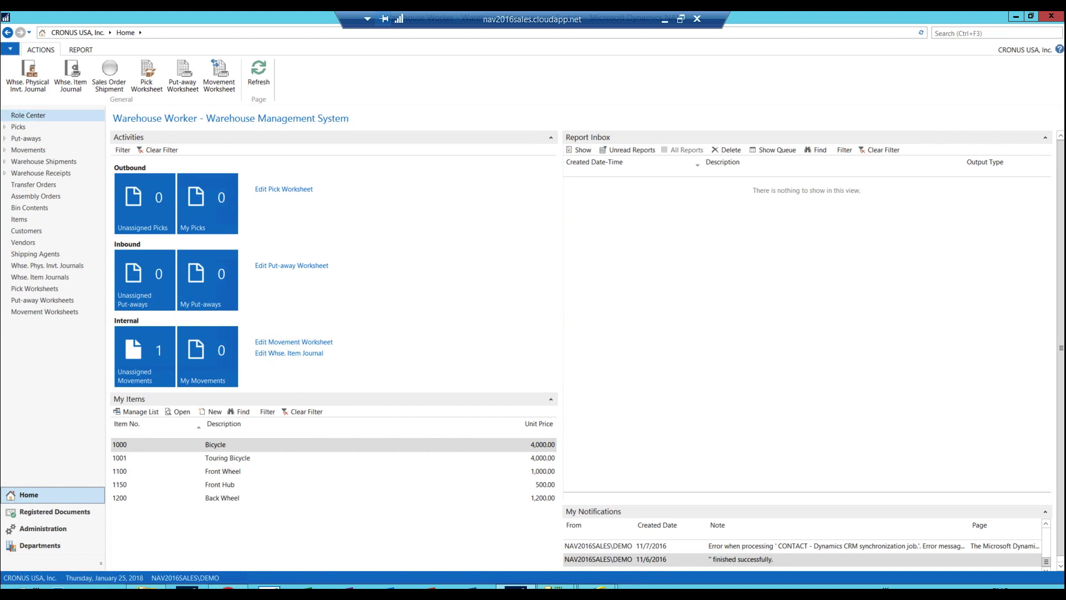
pyautogui.hotkey('ctrl', 'F3')
pyautogui.write('w')
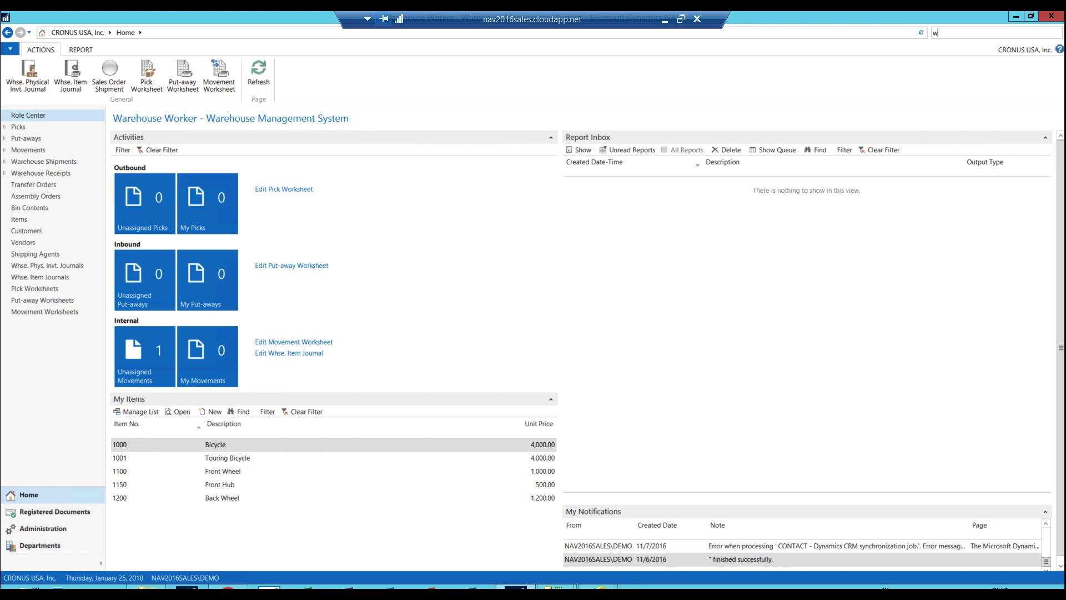
pyautogui.write('arehouse emp')
pyautogui.press('Down')
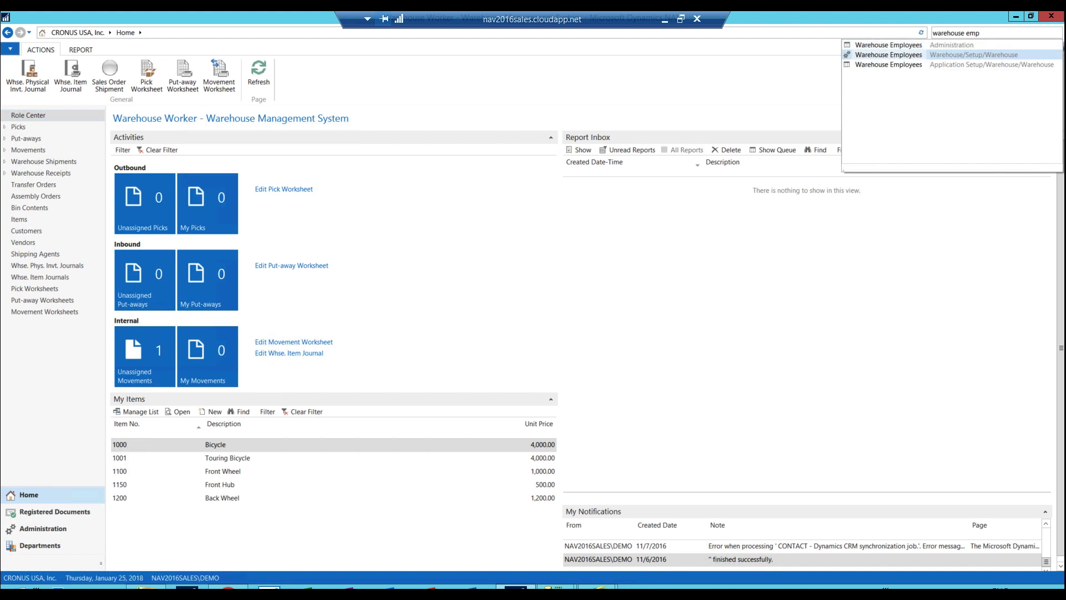
pyautogui.press('Return')
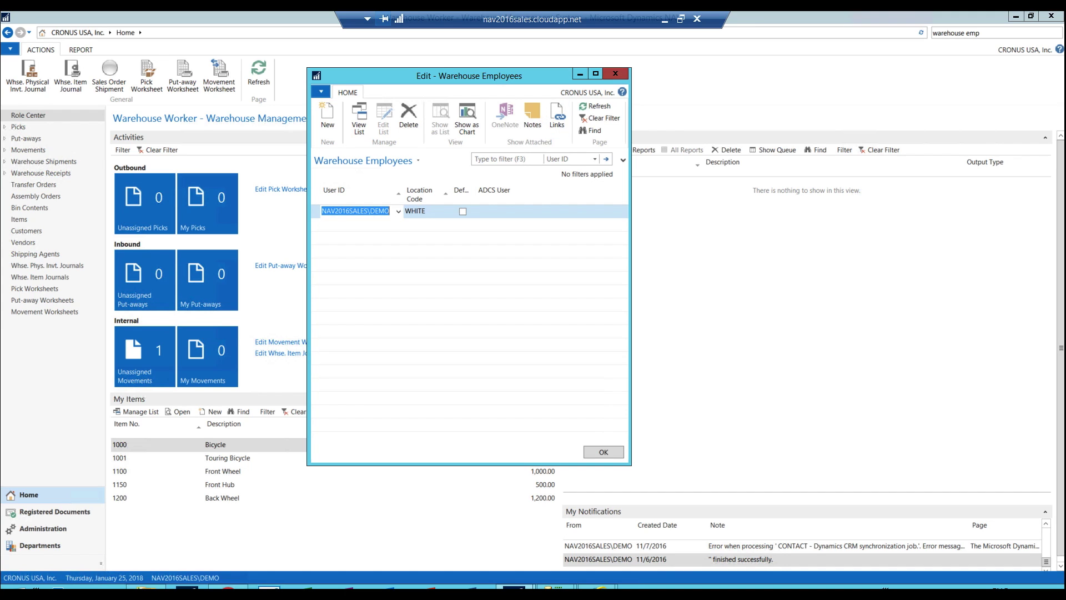
pyautogui.click(616, 73)
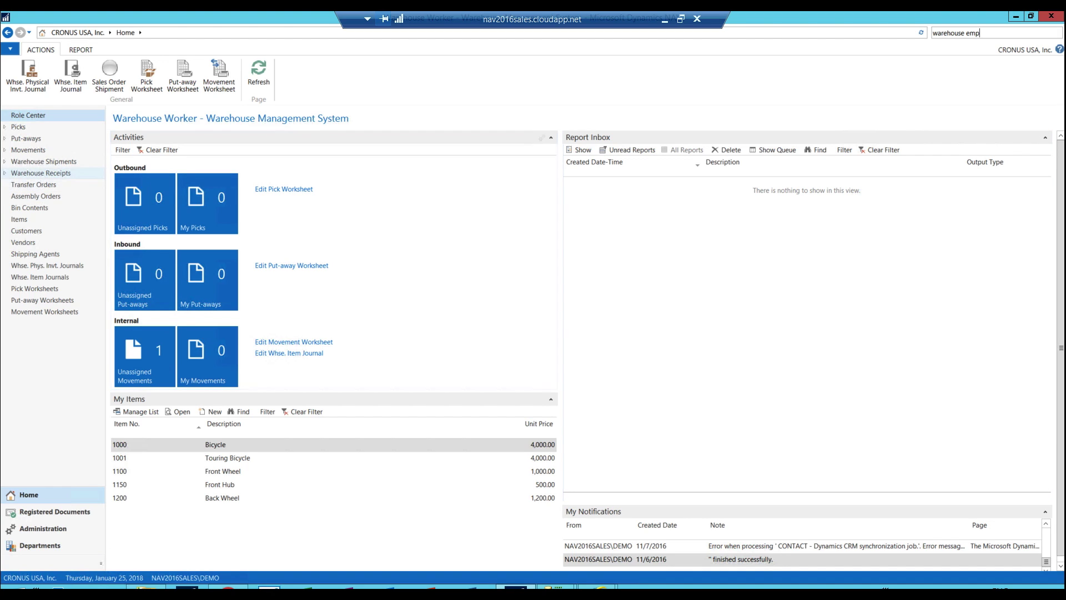
pyautogui.click(5, 173)
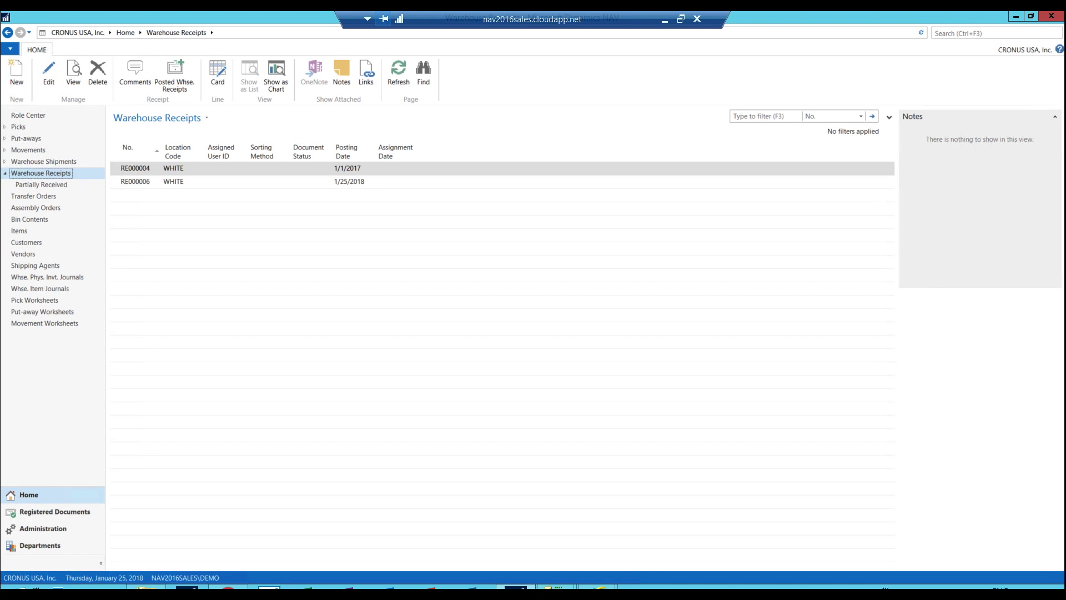
# Open receipt RE000006 from the Warehouse Receipts list.
pyautogui.doubleClick(135, 181)
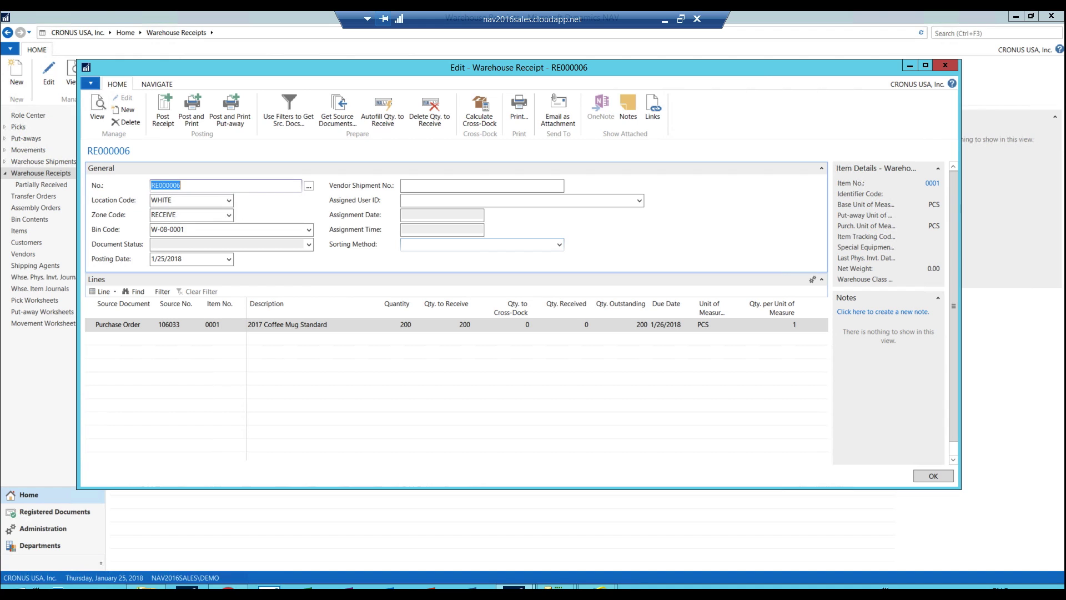
# Post receipt RE000006, confirm with Yes, and acknowledge the one put-away created.
pyautogui.click(163, 109)
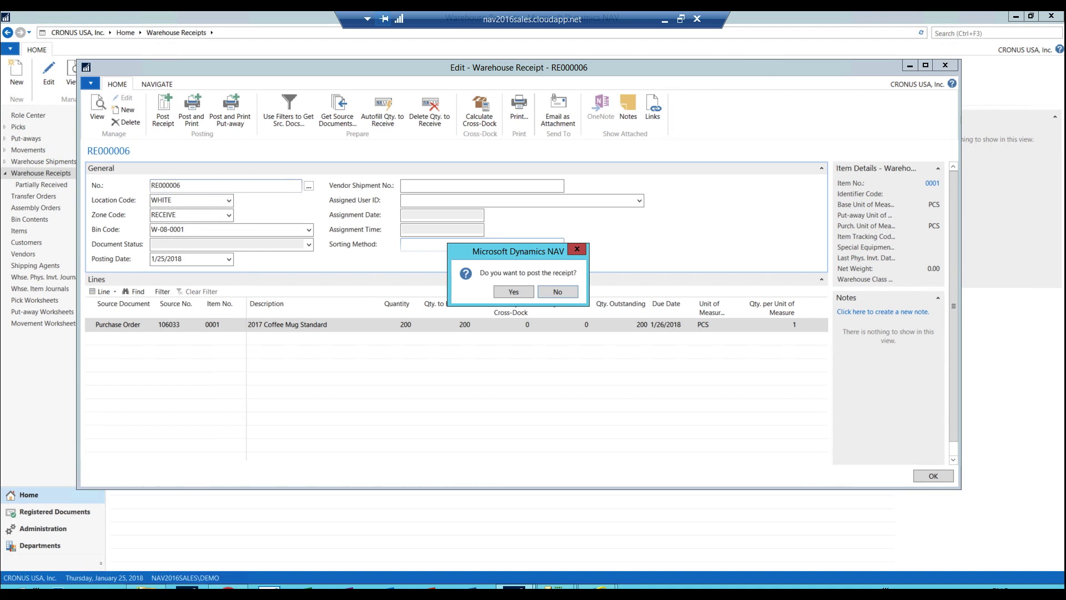
pyautogui.press('Return')
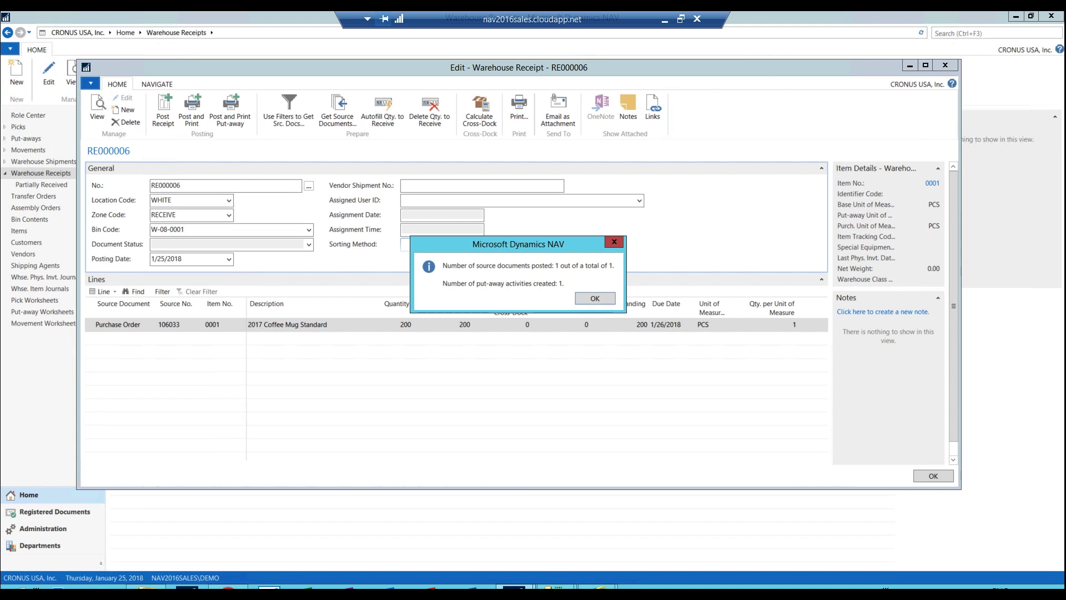
pyautogui.press('Return')
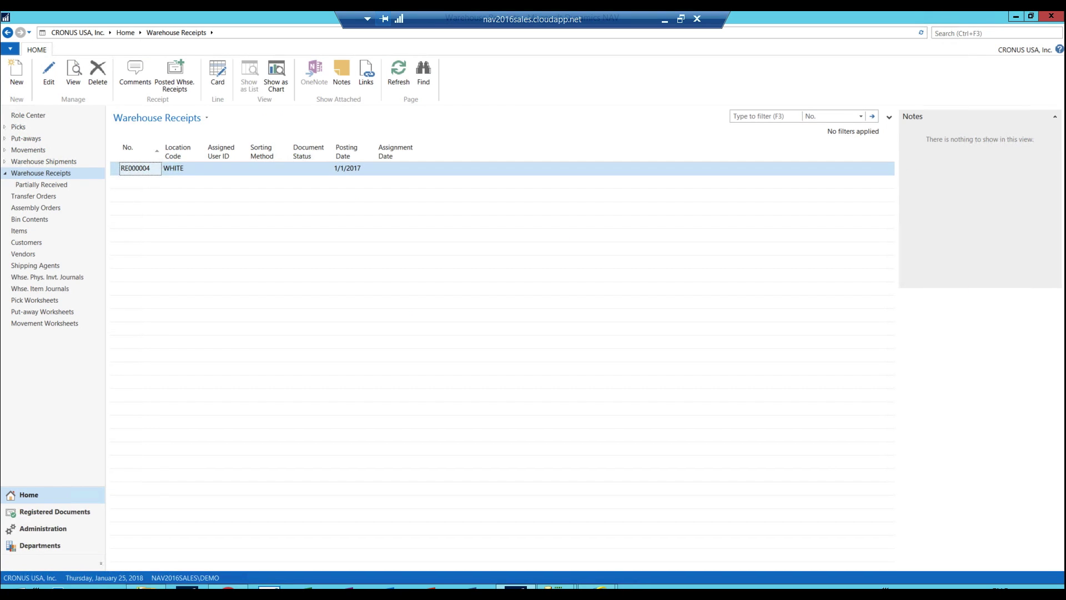
# From the Unassigned Put-aways tile, open put-away PU000004 for editing.
pyautogui.click(28, 114)
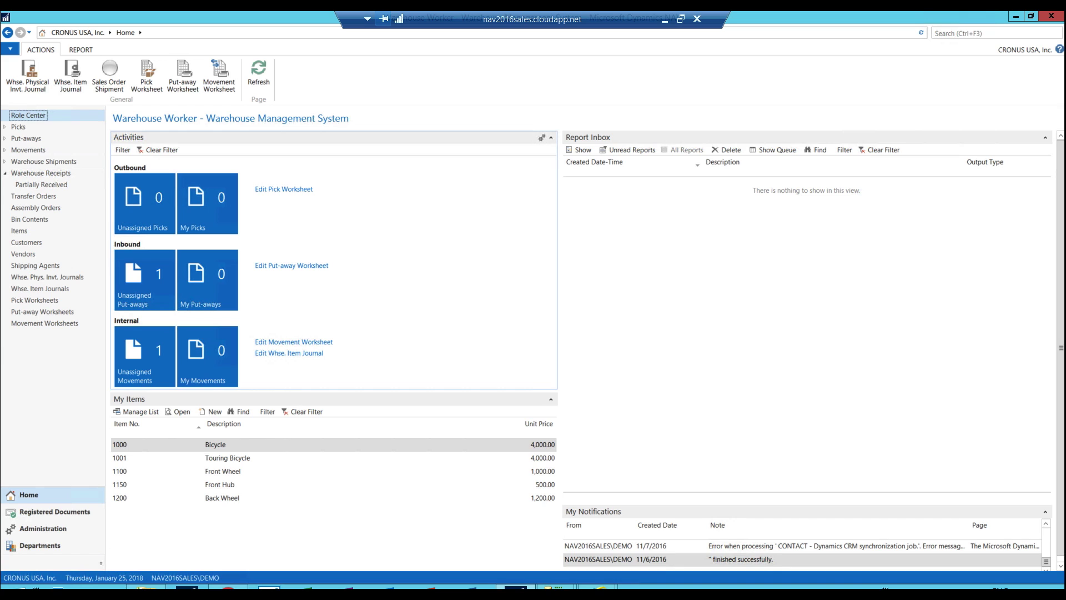
pyautogui.click(144, 281)
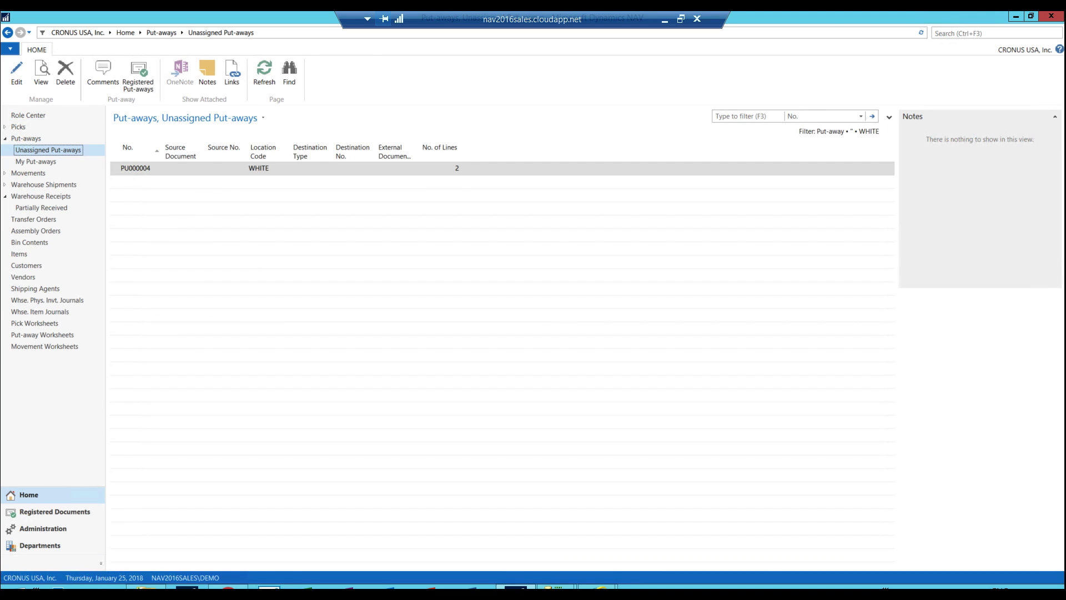
pyautogui.click(17, 72)
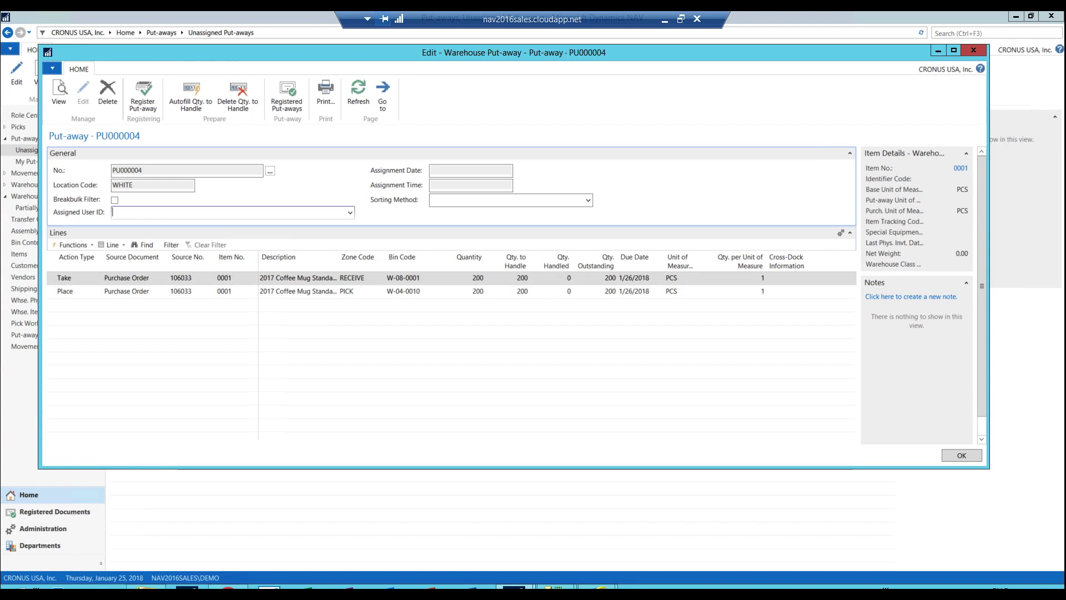
# Check the Place line's bin lookup in the picking zone, keeping bin W-04-0010.
pyautogui.click(78, 278)
pyautogui.moveTo(427, 291)
pyautogui.click(396, 291)
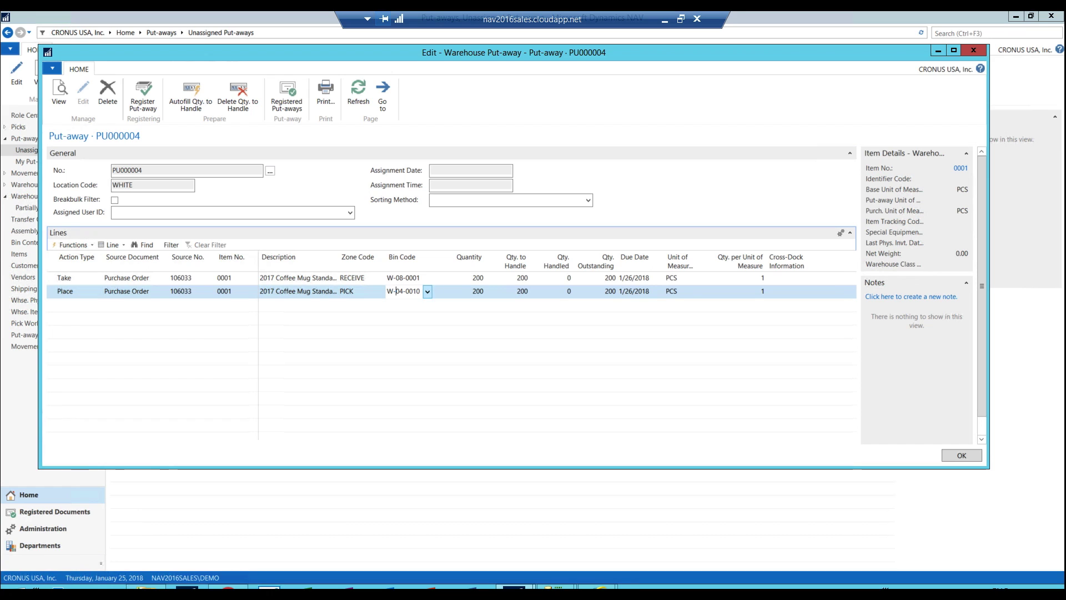
pyautogui.click(427, 291)
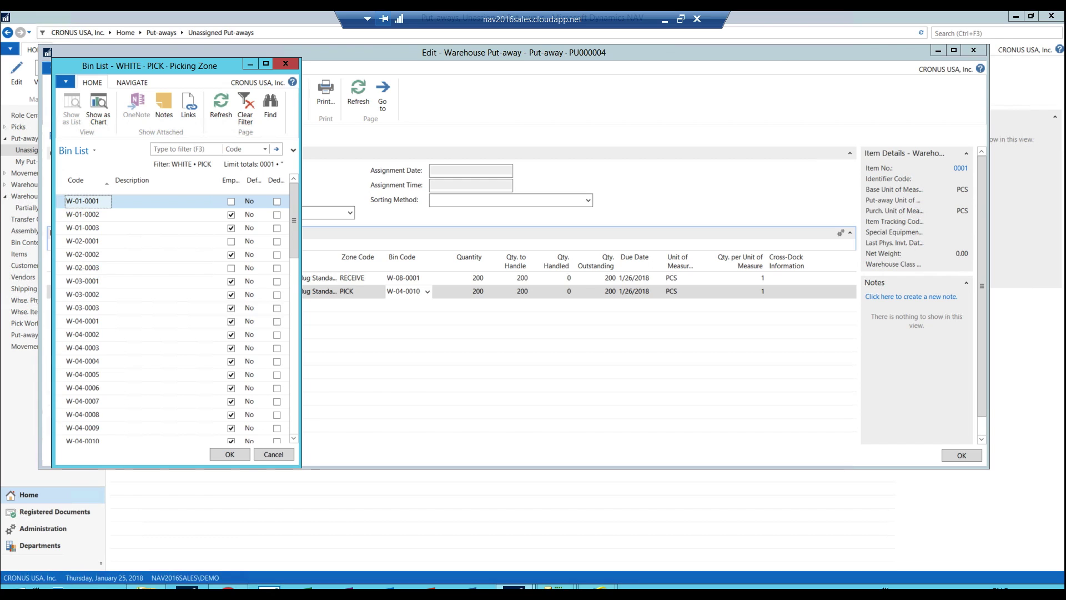
pyautogui.click(285, 63)
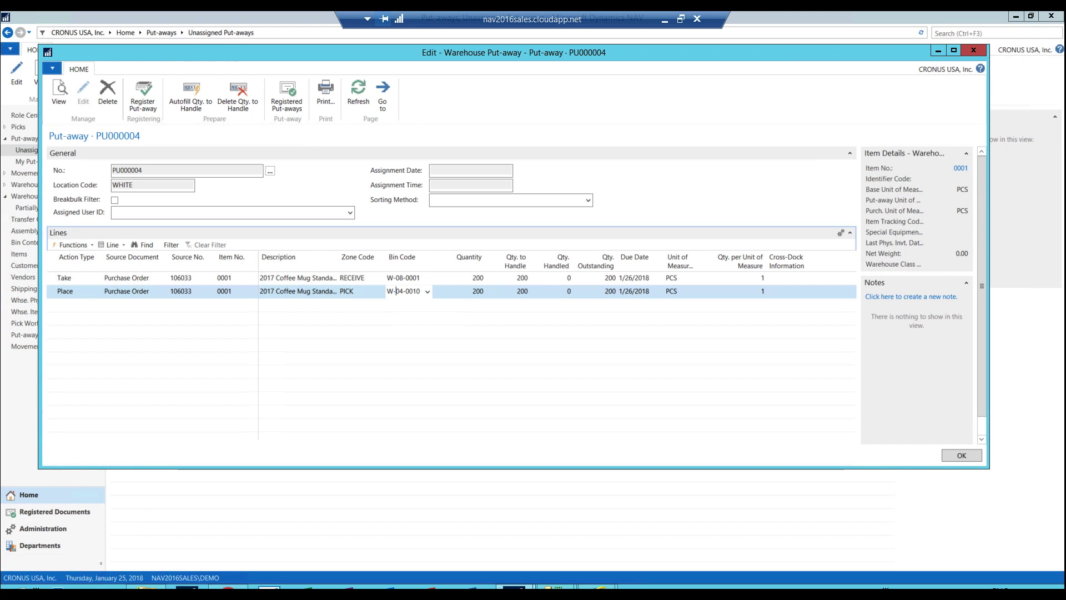
# Register put-away PU000004 and confirm with Yes.
pyautogui.click(144, 97)
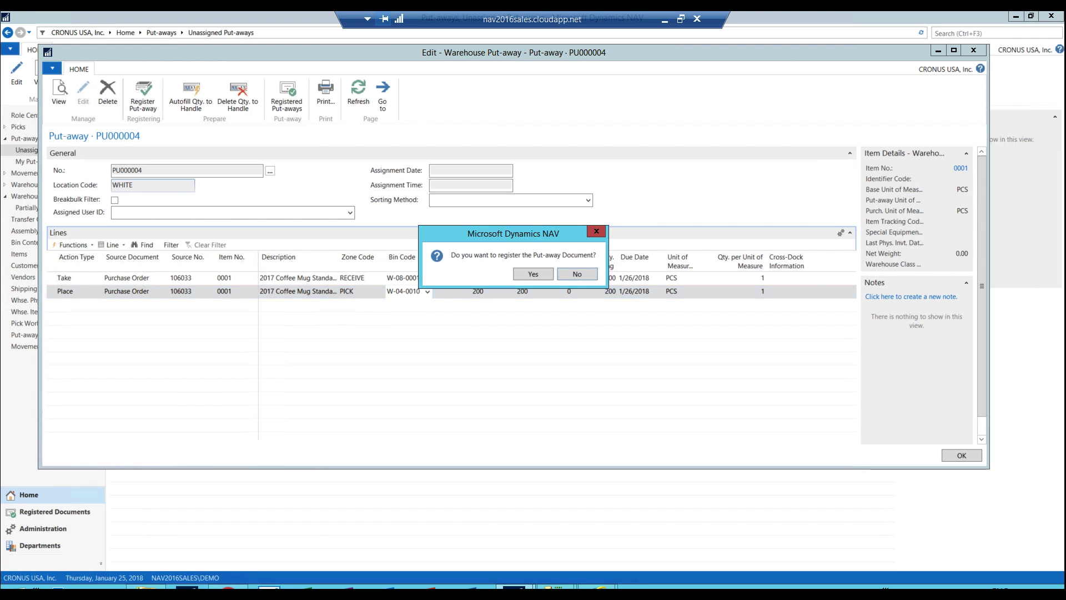
pyautogui.press('Return')
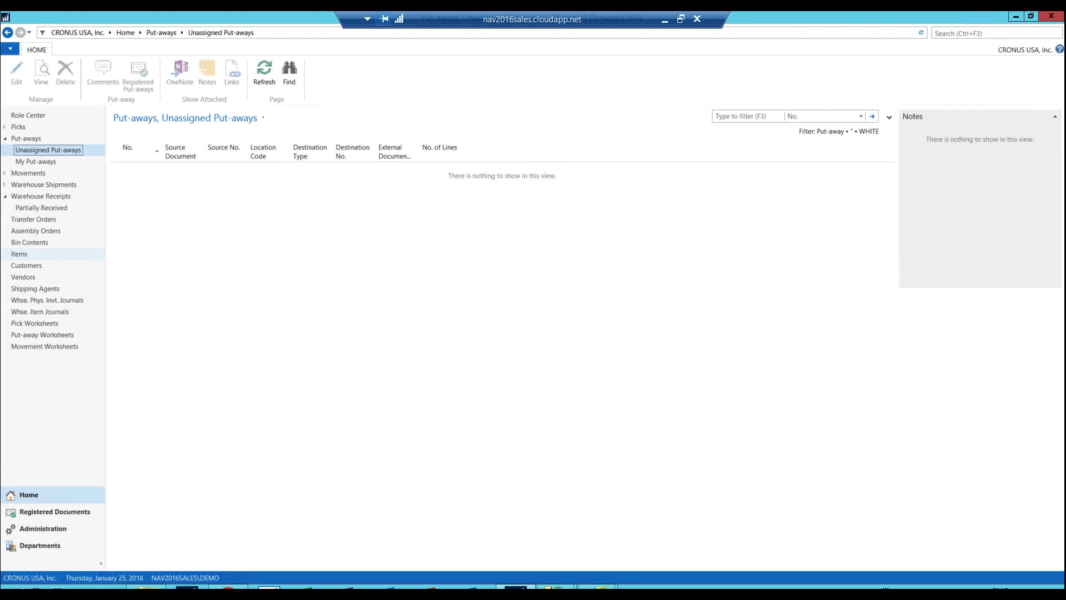
pyautogui.click(19, 254)
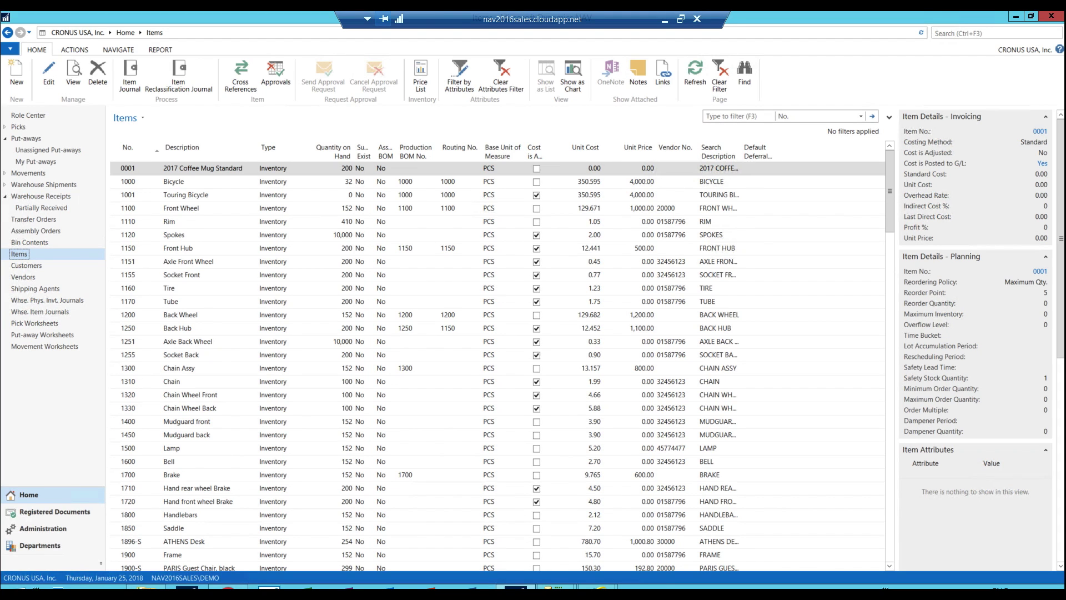
# Verify item 0001's bin contents show 200 PCS in W-04-0010 at WHITE, then close them.
pyautogui.click(118, 49)
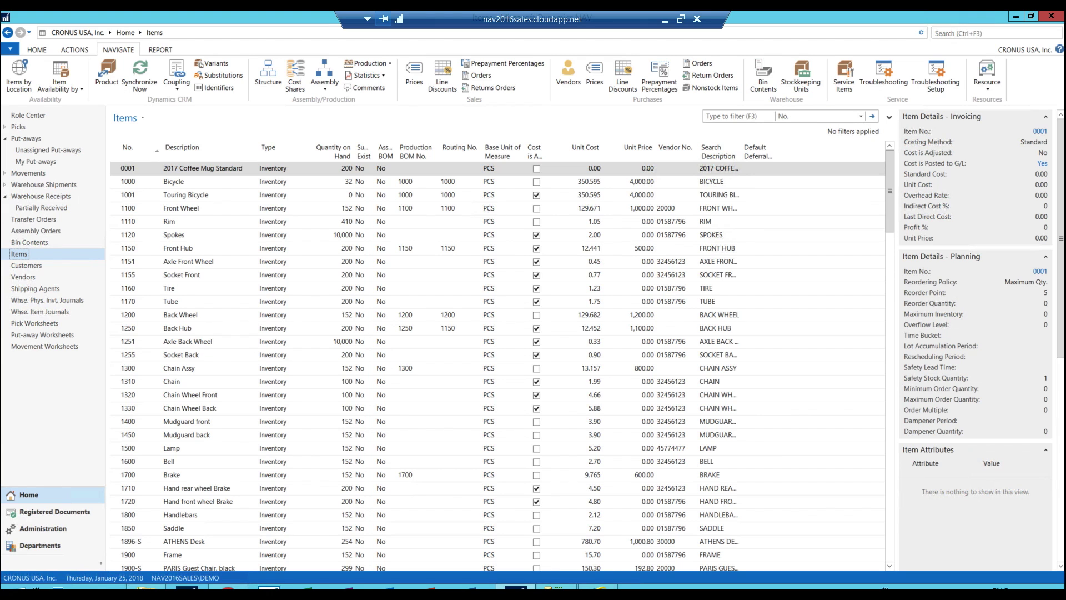
pyautogui.click(763, 75)
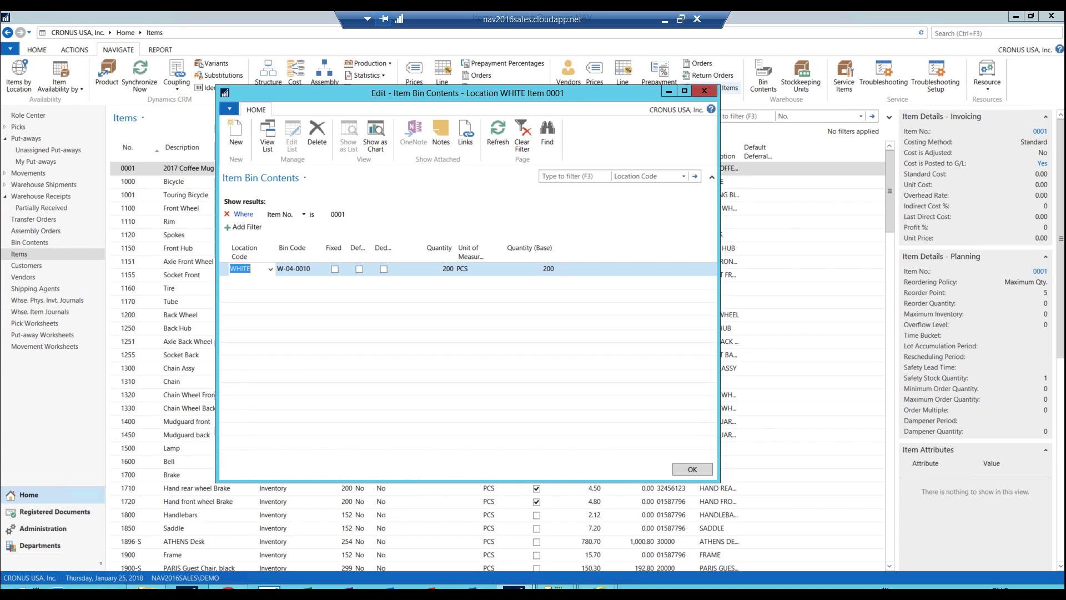
pyautogui.press('Escape')
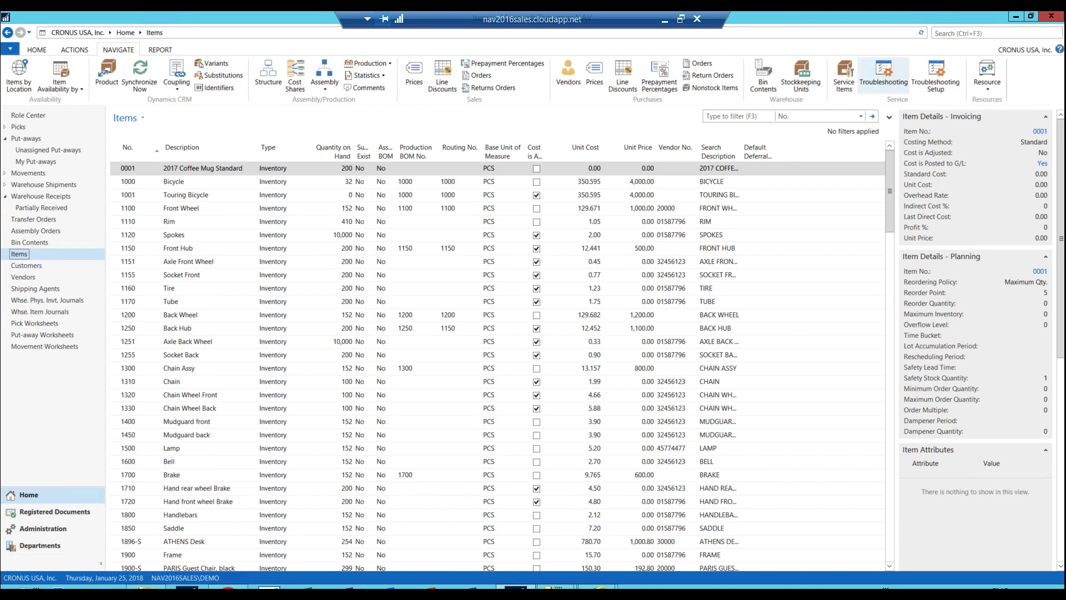
pyautogui.hotkey('ctrl', 'F3')
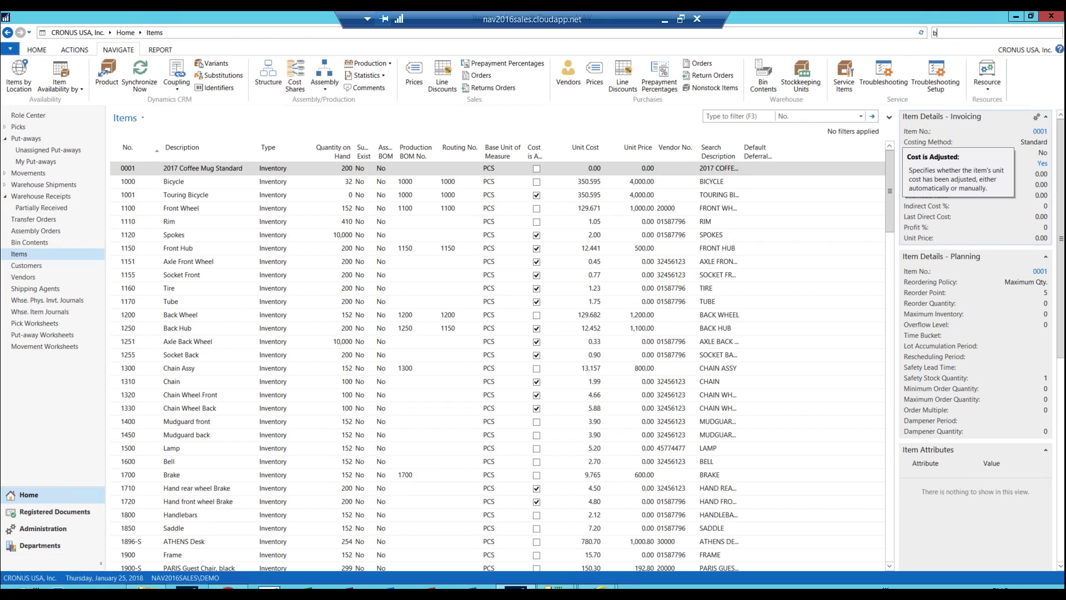
# Search for 'bin contents', open the Bin Contents list, and locate W-04-0010 holding 200 PCS of item 0001.
pyautogui.write('bin conton')
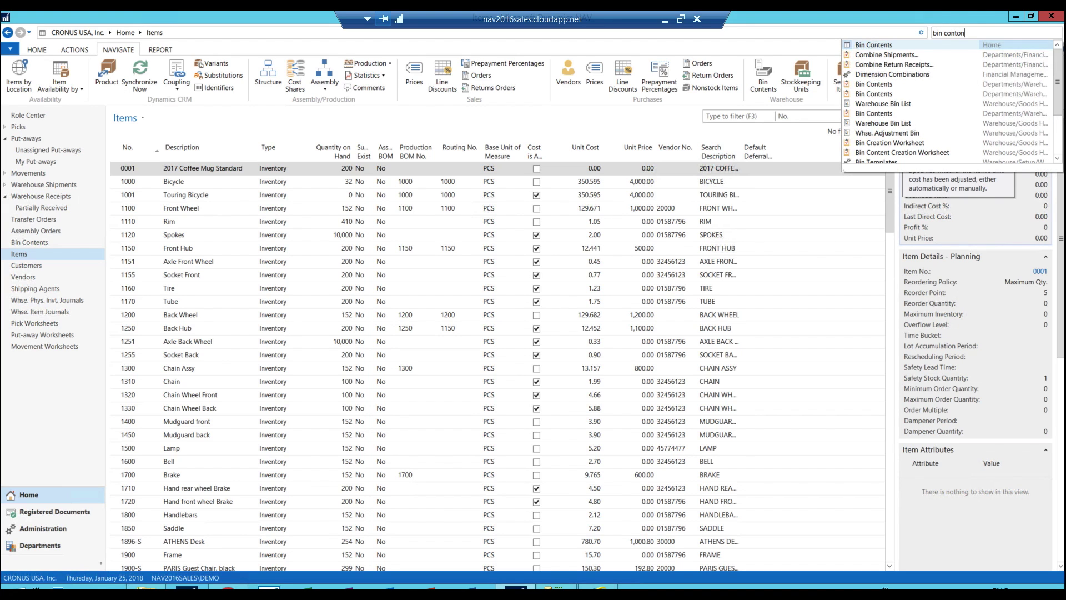
pyautogui.press('BackSpace')
pyautogui.press('BackSpace')
pyautogui.write('e')
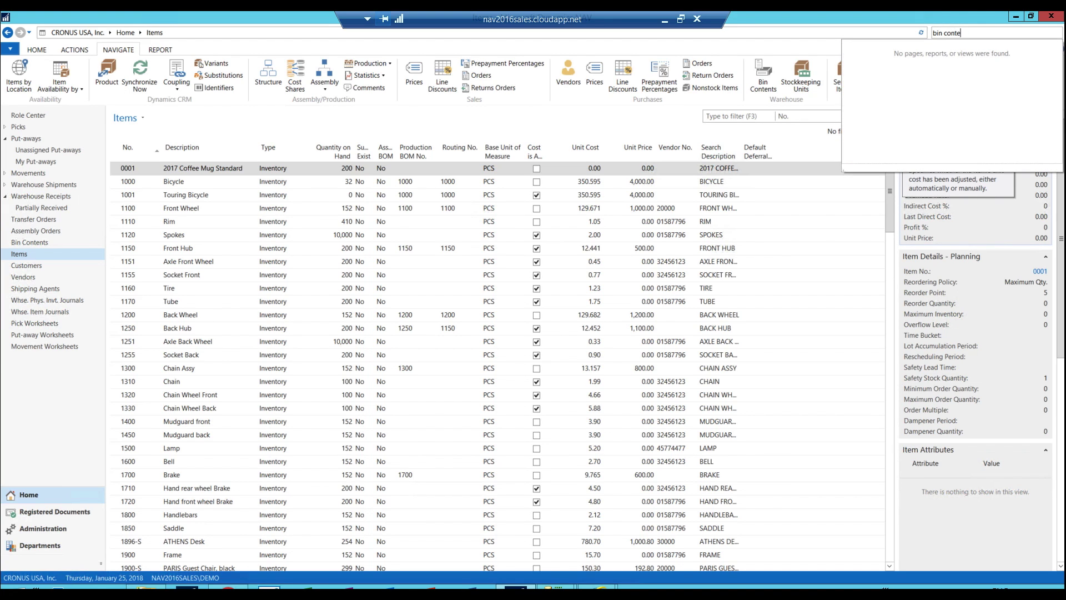
pyautogui.click(879, 49)
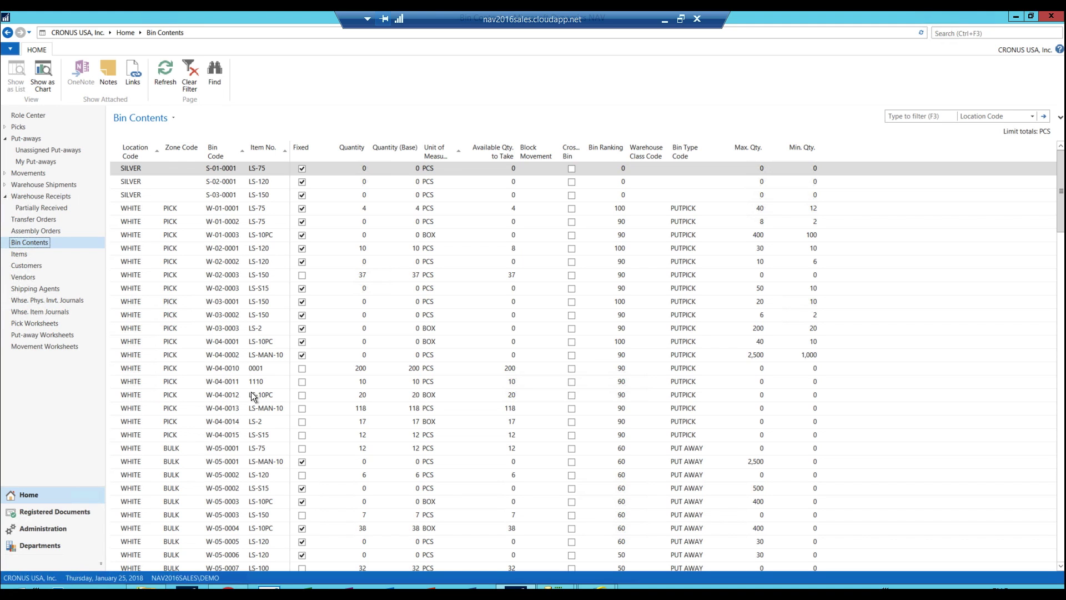
pyautogui.scroll(-6, 251, 392)
pyautogui.scroll(-2, 251, 393)
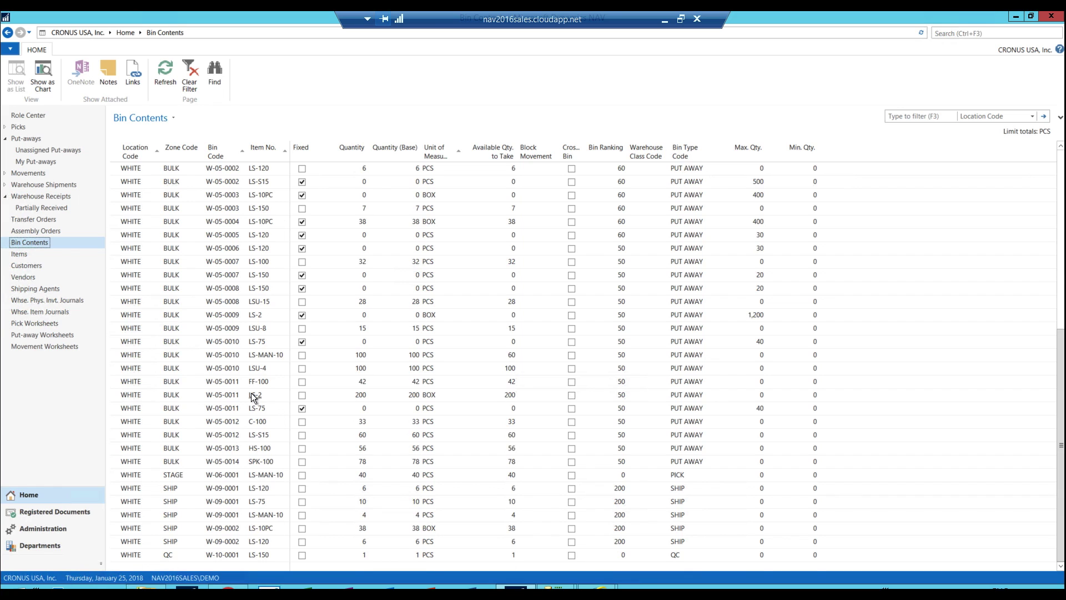
pyautogui.scroll(6, 251, 392)
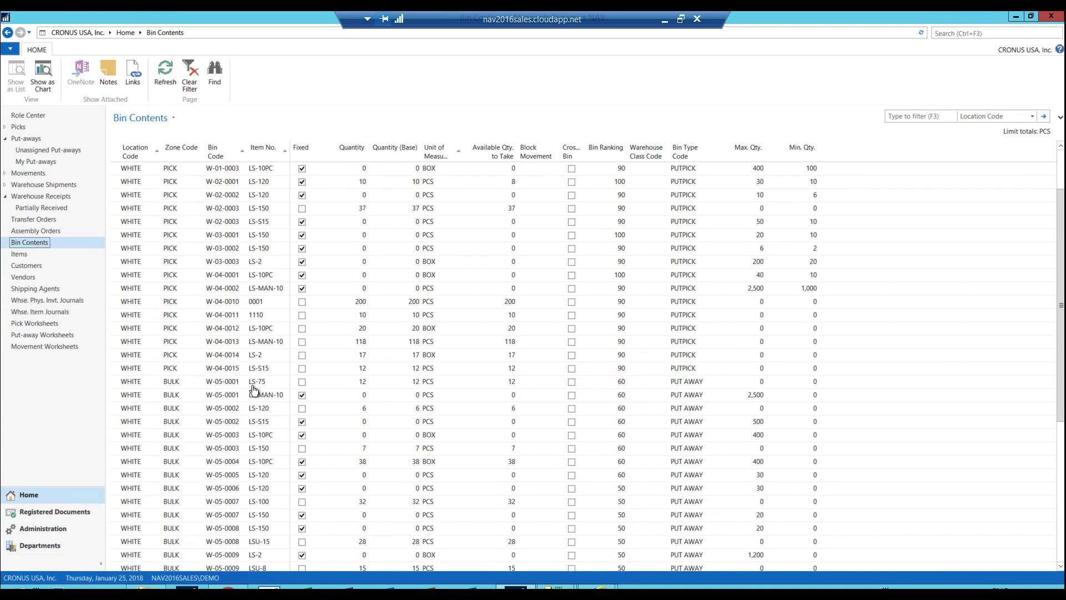